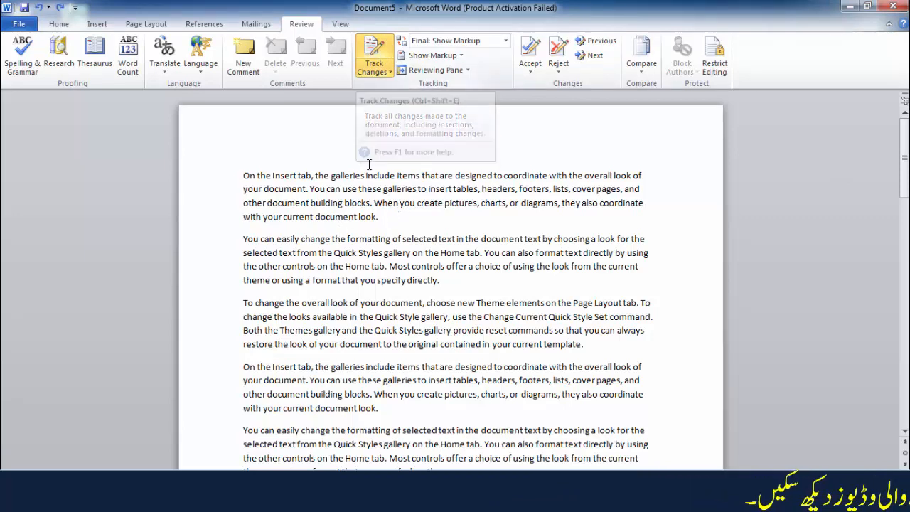
# Step: Turn on Track Changes and add "ssggsdfdssdggsdgsdgsdgsd" at the end of the first paragraph
pyautogui.click(383, 60)
pyautogui.click(384, 59)
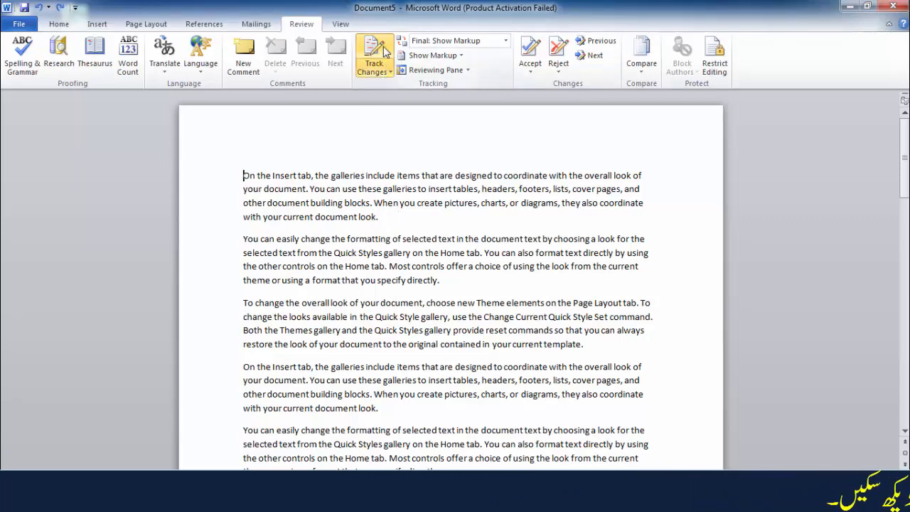
pyautogui.click(386, 218)
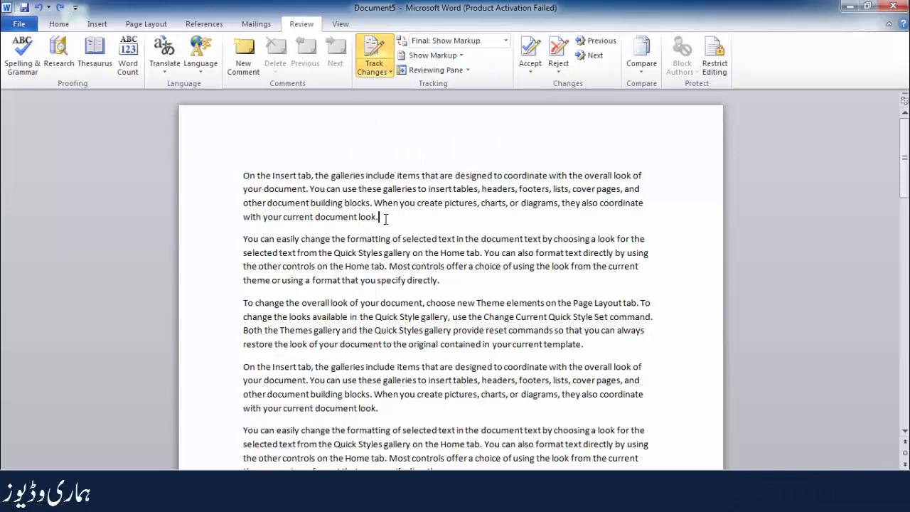
pyautogui.write('sggsdf')
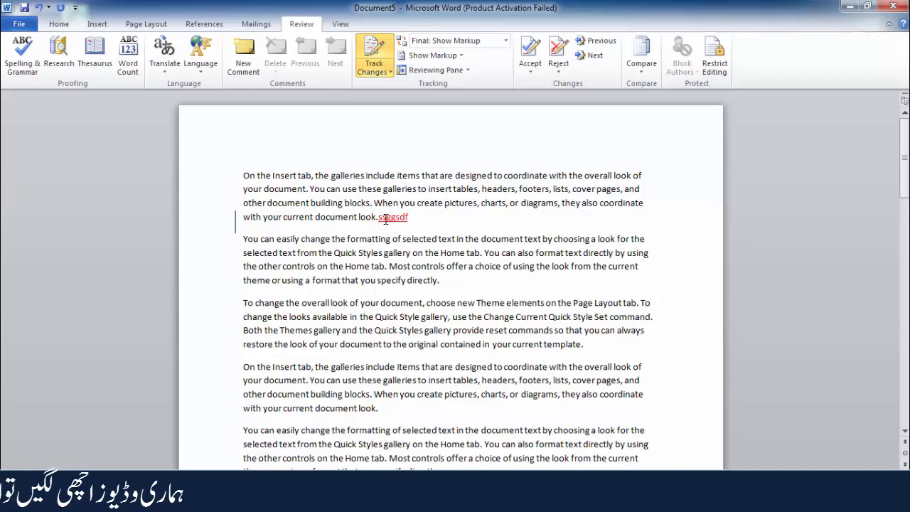
pyautogui.press('BackSpace')
pyautogui.press('BackSpace')
pyautogui.press('BackSpace')
pyautogui.press('BackSpace')
pyautogui.press('BackSpace')
pyautogui.write('sggsdfdssdggsdgsdgsdgsd')
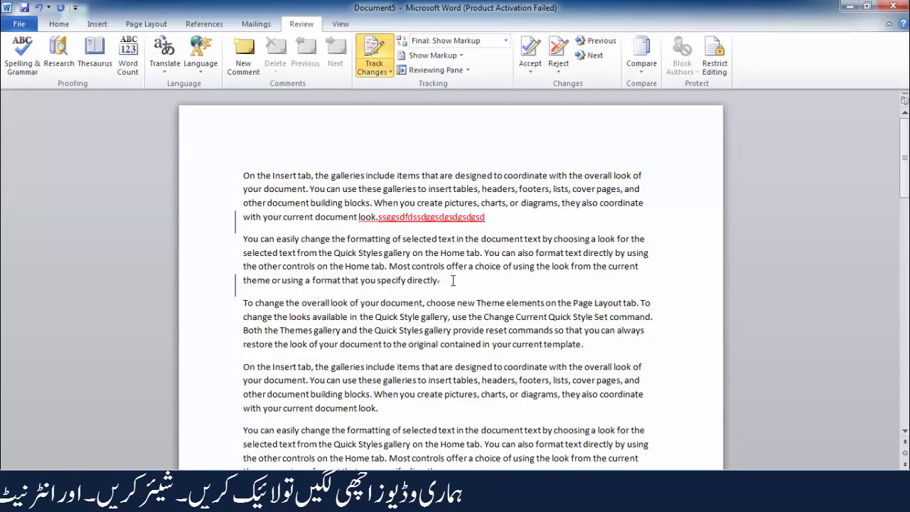
# Step: Delete "format that you specify directly." from the end of the second paragraph as a tracked change
pyautogui.press('BackSpace')
pyautogui.press('BackSpace')
pyautogui.press('BackSpace')
pyautogui.press('BackSpace')
pyautogui.press('BackSpace')
pyautogui.press('BackSpace')
pyautogui.press('BackSpace')
pyautogui.press('BackSpace')
pyautogui.press('BackSpace')
pyautogui.press('BackSpace')
pyautogui.press('BackSpace')
pyautogui.press('BackSpace')
pyautogui.press('BackSpace')
pyautogui.press('BackSpace')
pyautogui.press('BackSpace')
pyautogui.press('BackSpace')
pyautogui.press('BackSpace')
pyautogui.press('BackSpace')
pyautogui.press('BackSpace')
pyautogui.press('BackSpace')
pyautogui.press('BackSpace')
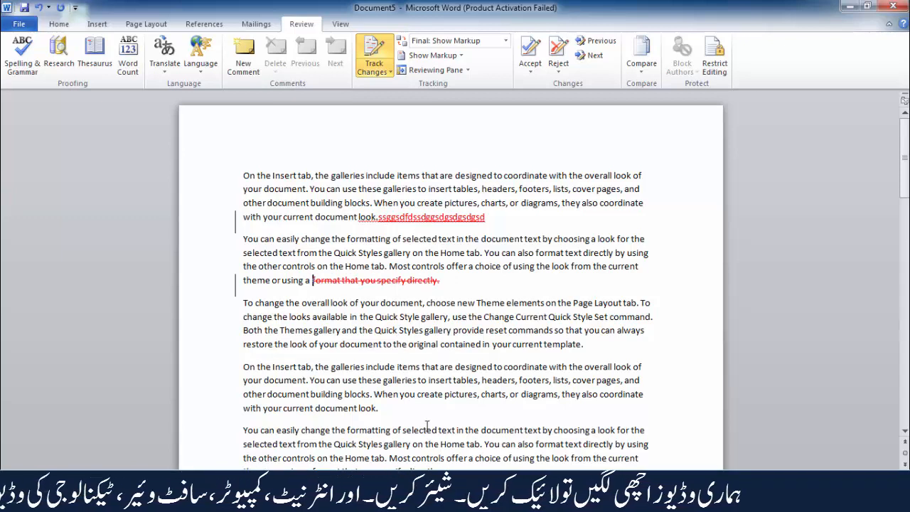
# Step: Delete "your current document look." from the end of the fourth paragraph as a tracked change
pyautogui.press('BackSpace')
pyautogui.press('BackSpace')
pyautogui.press('BackSpace')
pyautogui.press('BackSpace')
pyautogui.press('BackSpace')
pyautogui.press('BackSpace')
pyautogui.press('BackSpace')
pyautogui.press('BackSpace')
pyautogui.press('BackSpace')
pyautogui.press('BackSpace')
pyautogui.press('BackSpace')
pyautogui.press('BackSpace')
pyautogui.press('BackSpace')
pyautogui.press('BackSpace')
pyautogui.press('BackSpace')
pyautogui.press('BackSpace')
pyautogui.press('BackSpace')
pyautogui.press('BackSpace')
pyautogui.press('BackSpace')
pyautogui.press('BackSpace')
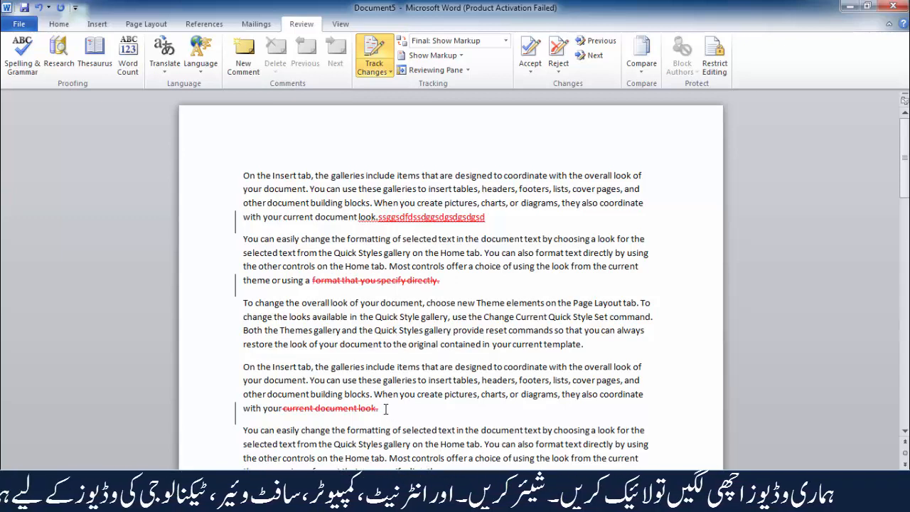
# Step: Add "fsdfsdfsdsdgsdgsdg" at the end of the fifth paragraph as a tracked insertion
pyautogui.scroll(-2, 385, 409)
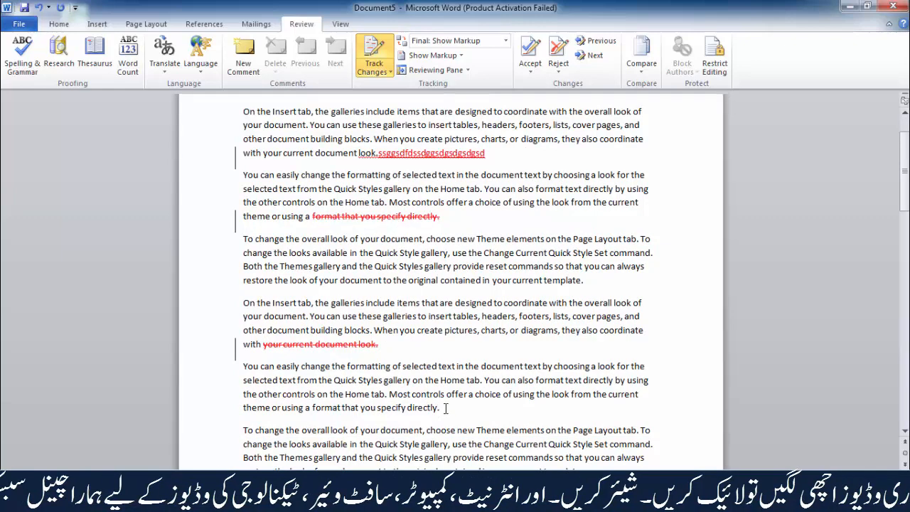
pyautogui.click(446, 409)
pyautogui.write('fsdfsdfsdsdgsdgsdg')
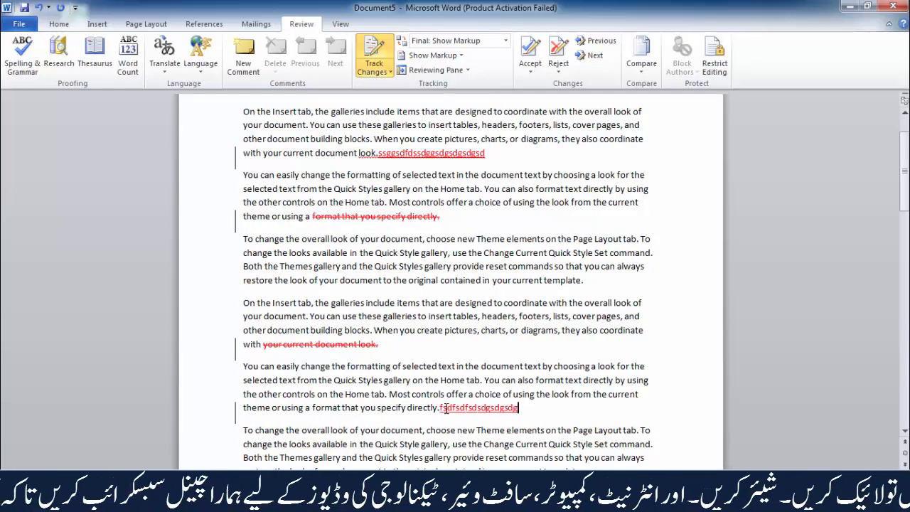
# Step: Look through the review display and Show Markup options, and check the list of revisions in the Reviewing Pane
pyautogui.scroll(2, 446, 409)
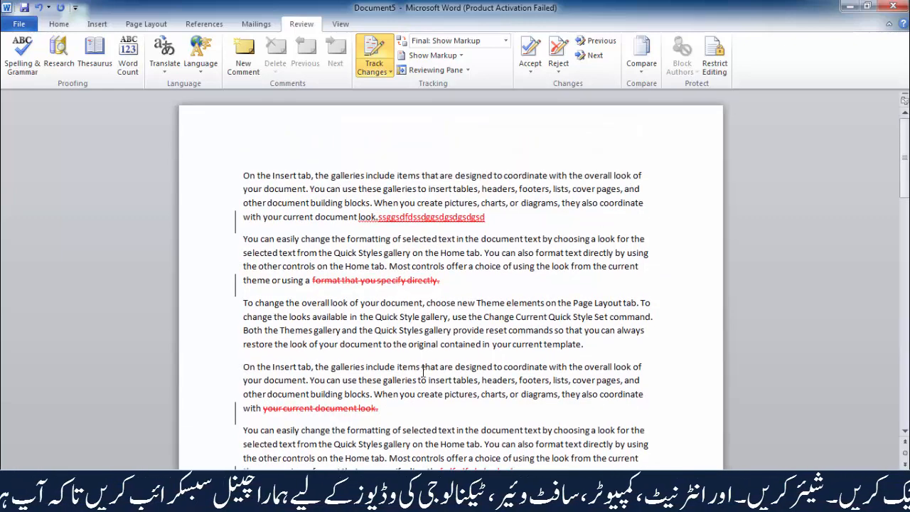
pyautogui.click(446, 47)
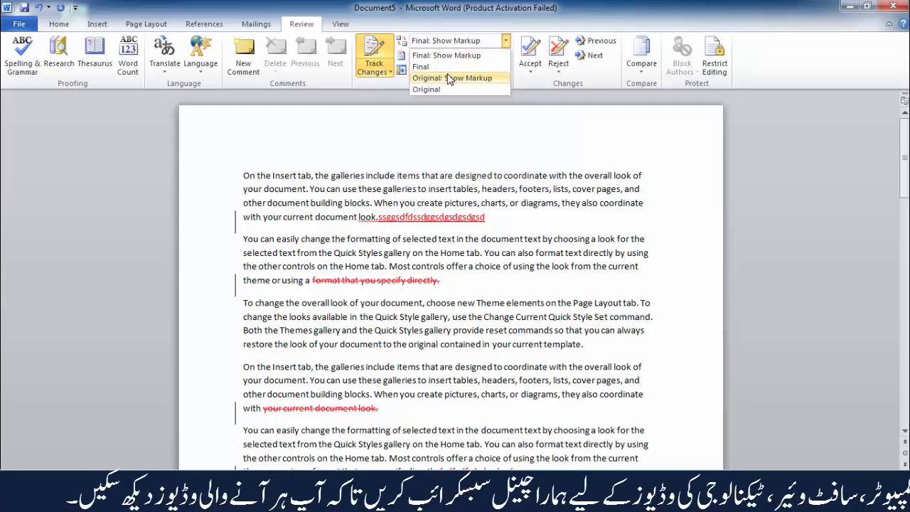
pyautogui.click(403, 57)
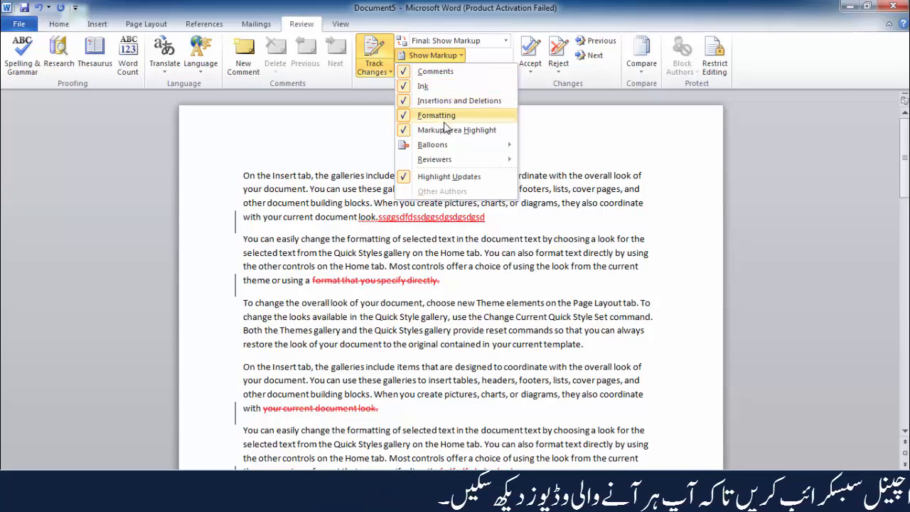
pyautogui.click(369, 149)
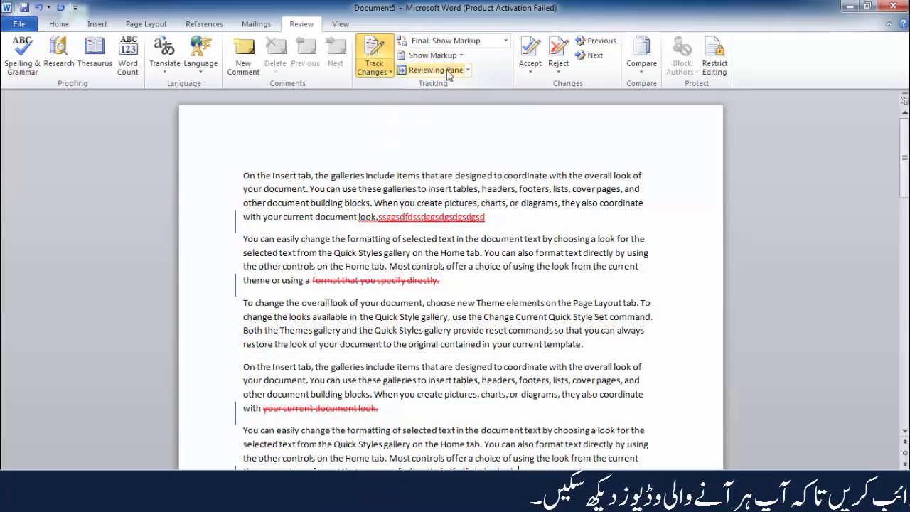
pyautogui.click(460, 71)
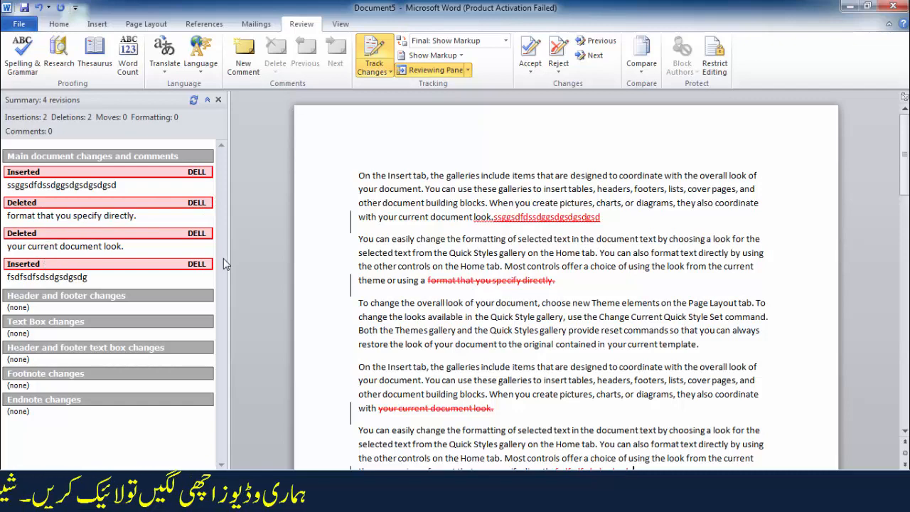
pyautogui.click(219, 102)
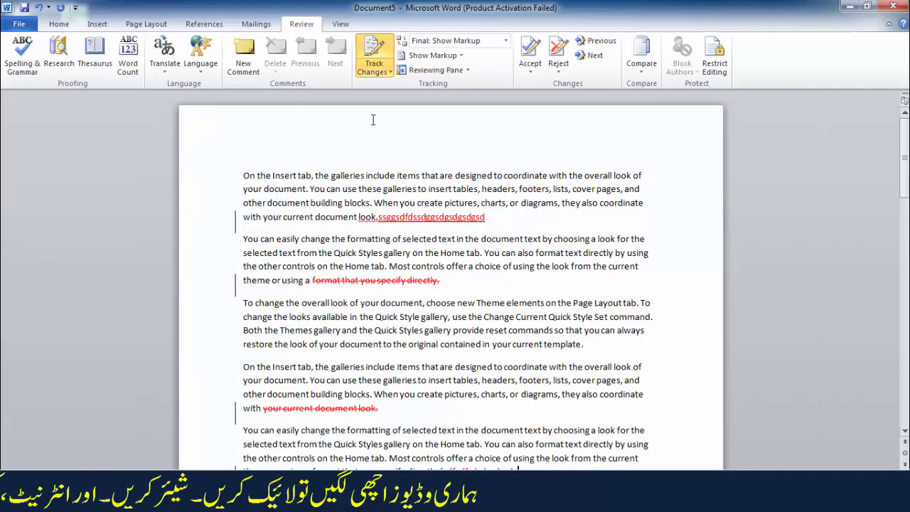
# Step: View the document in Final display without markup, and return to Final: Show Markup
pyautogui.click(505, 40)
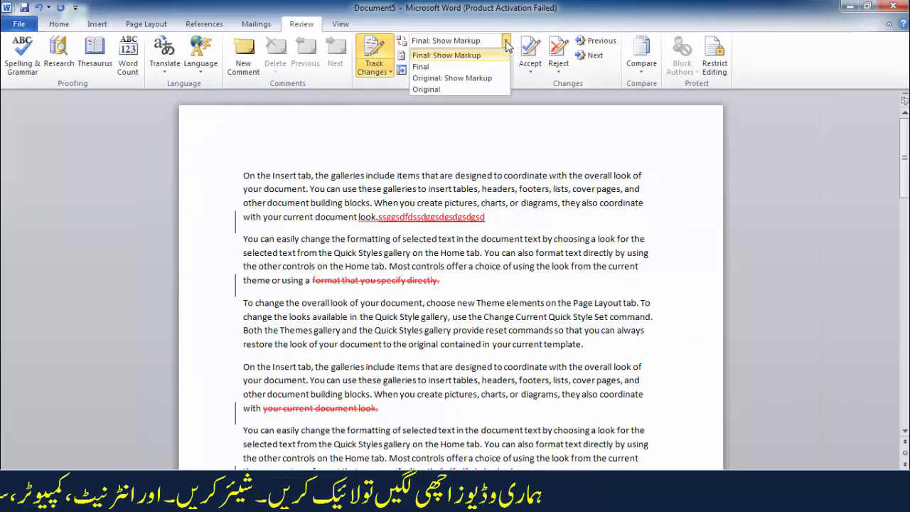
pyautogui.click(461, 67)
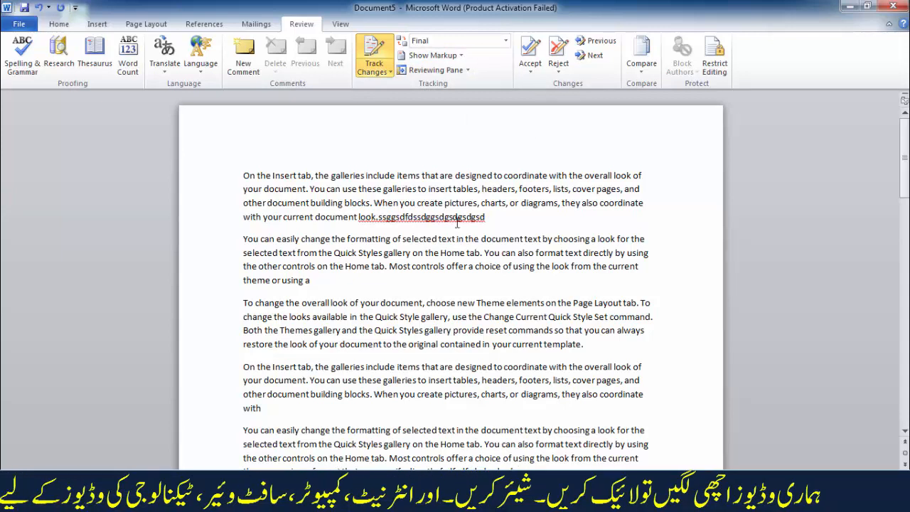
pyautogui.scroll(-2, 457, 223)
pyautogui.scroll(2, 458, 223)
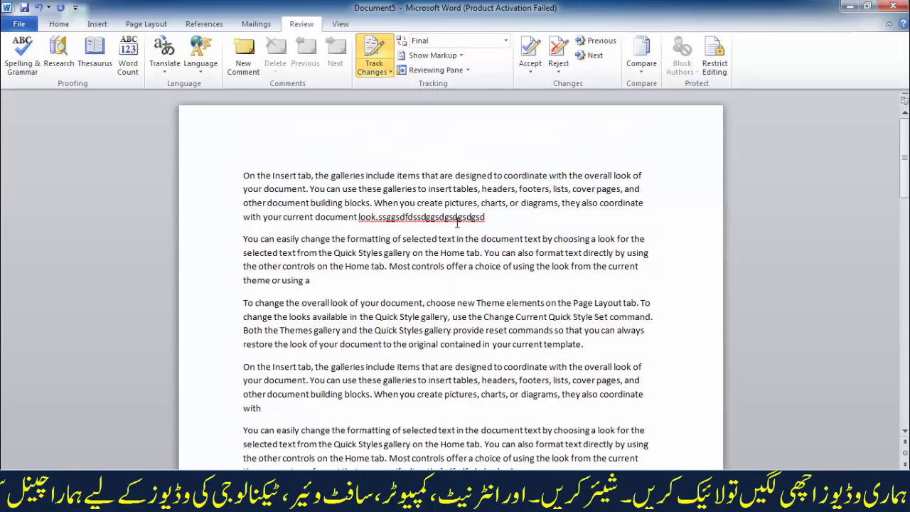
pyautogui.click(506, 41)
pyautogui.click(475, 57)
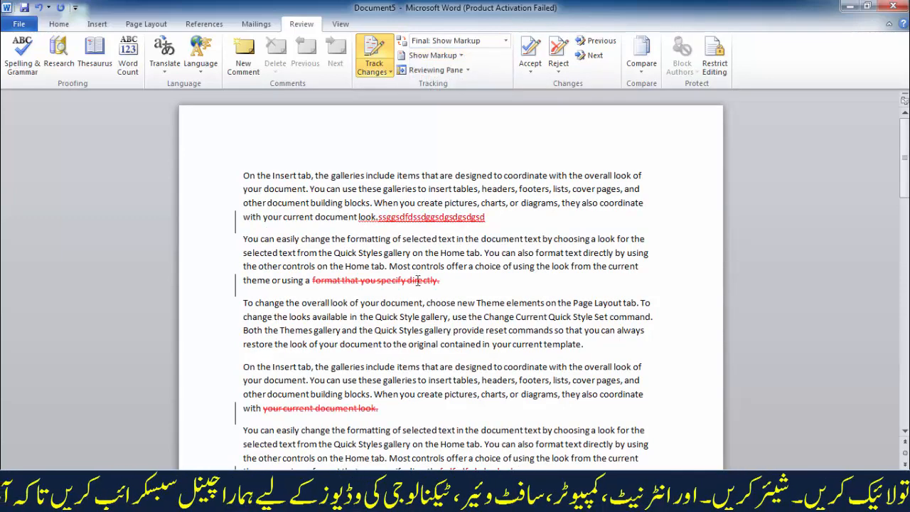
# Step: Switch the review display to Original: Show Markup, look over the marked text and close the Reviewing Pane
pyautogui.click(506, 43)
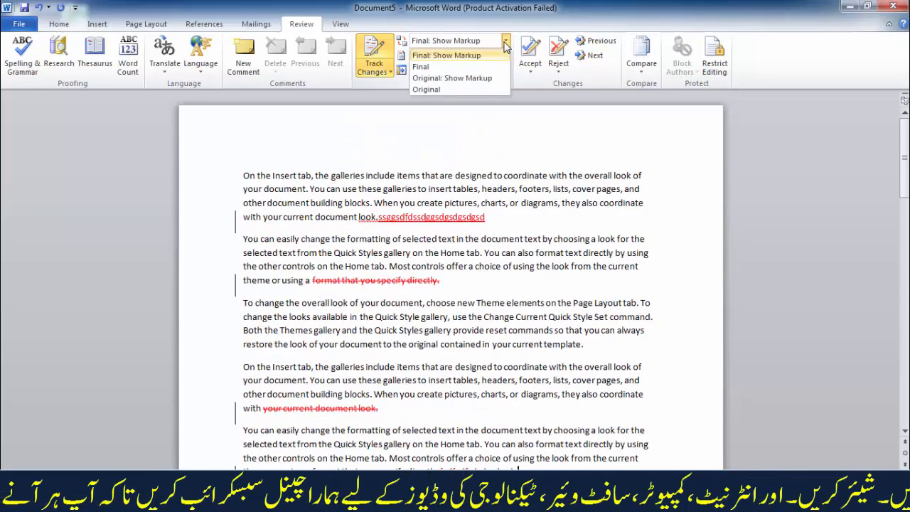
pyautogui.click(466, 80)
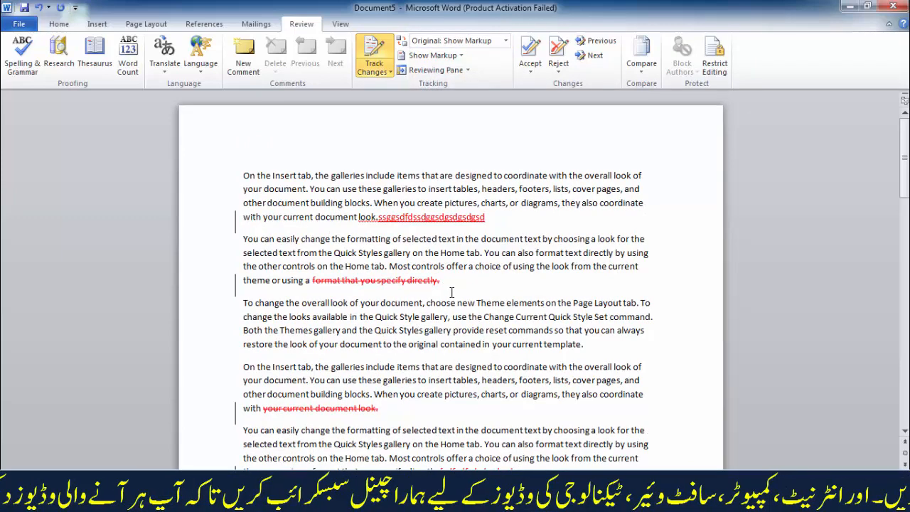
pyautogui.scroll(-2, 452, 292)
pyautogui.scroll(2, 451, 291)
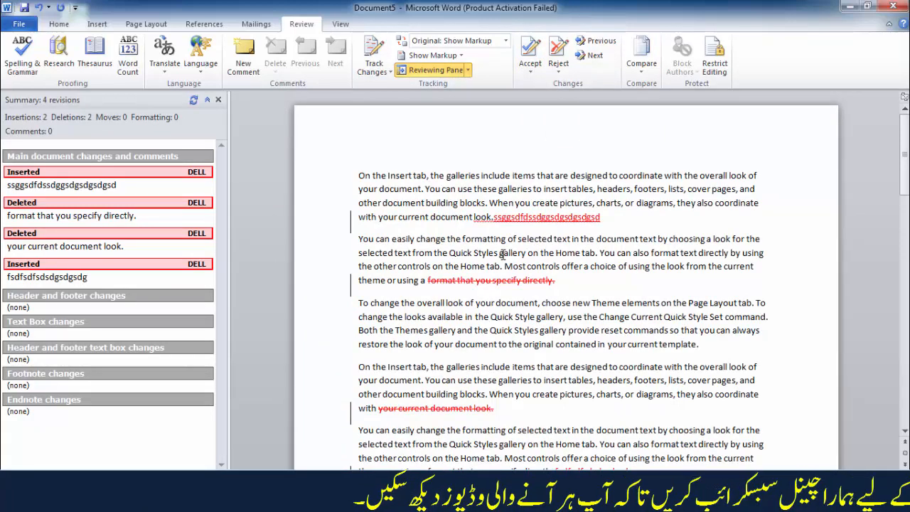
pyautogui.scroll(-2, 502, 255)
pyautogui.click(218, 100)
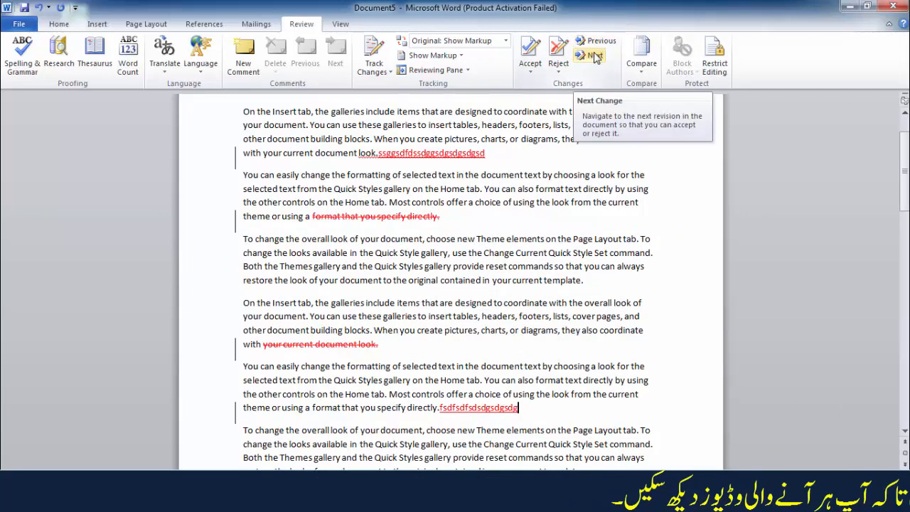
# Step: Try to accept the next tracked change, and look at the options for rejecting changes
pyautogui.click(530, 59)
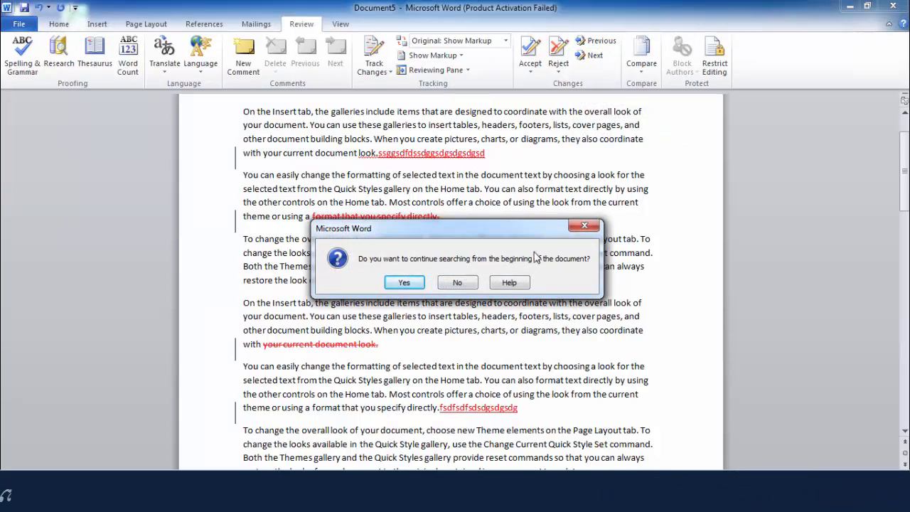
pyautogui.click(585, 225)
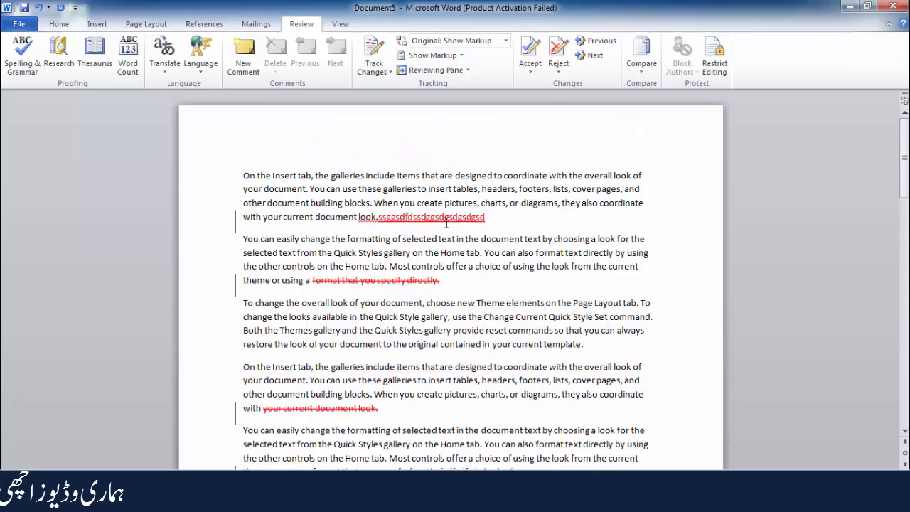
pyautogui.click(559, 69)
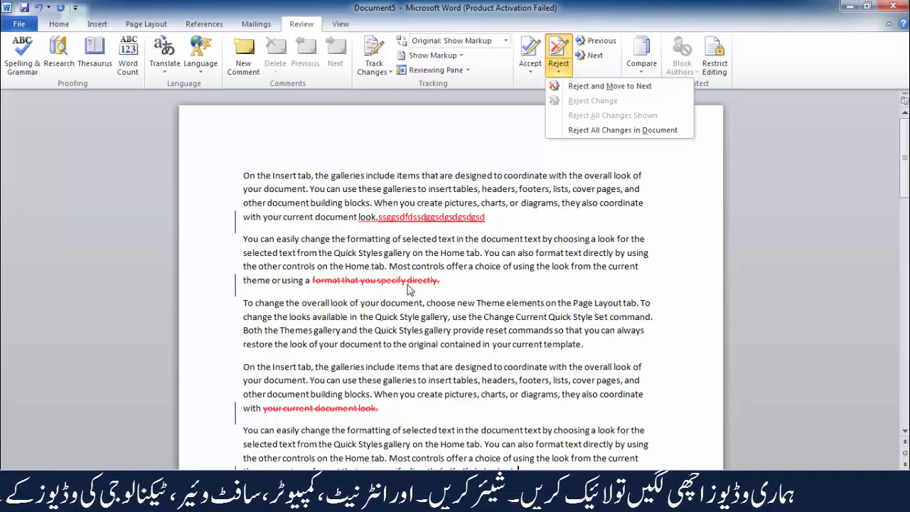
pyautogui.click(558, 56)
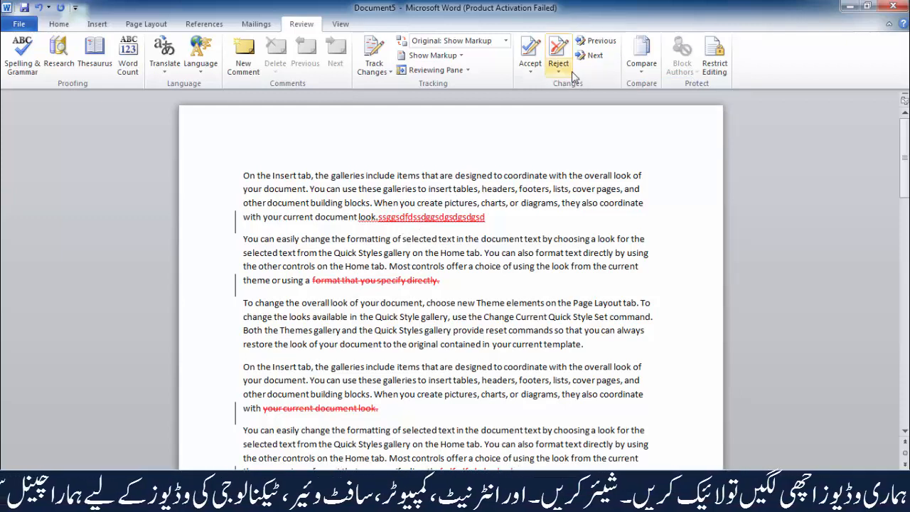
# Step: Step backward through the tracked changes up to the insertion in the first paragraph
pyautogui.click(598, 41)
pyautogui.click(589, 44)
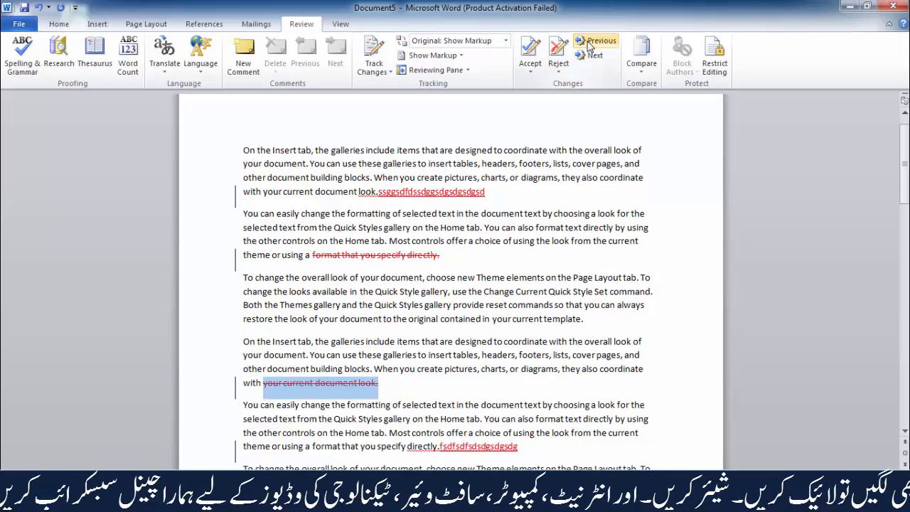
pyautogui.click(589, 42)
pyautogui.click(589, 43)
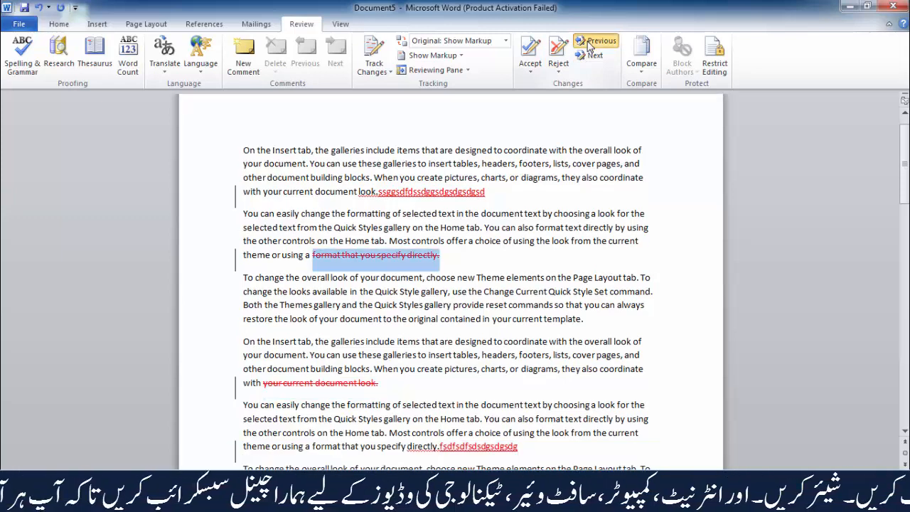
pyautogui.click(590, 44)
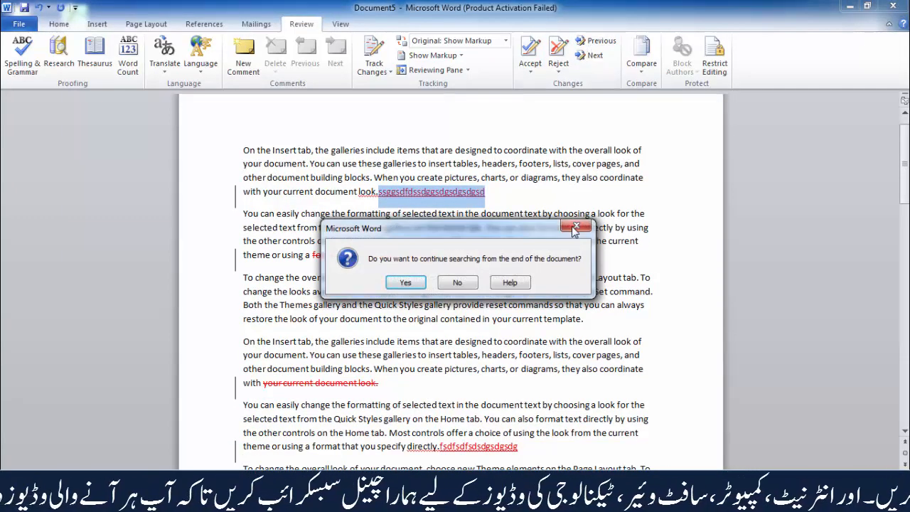
pyautogui.press('Escape')
# Step: Step forward through the tracked changes to the insertion in the fifth paragraph and look over the marked text
pyautogui.click(589, 55)
pyautogui.click(589, 56)
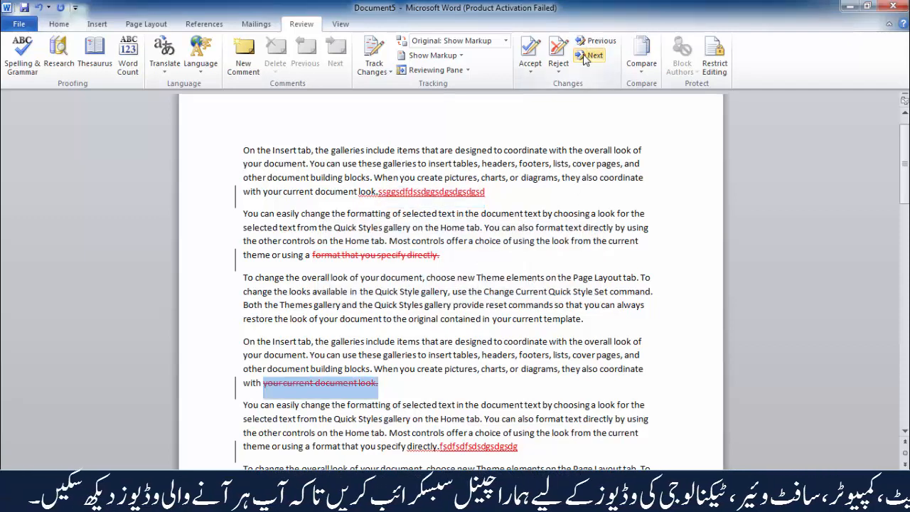
pyautogui.click(589, 55)
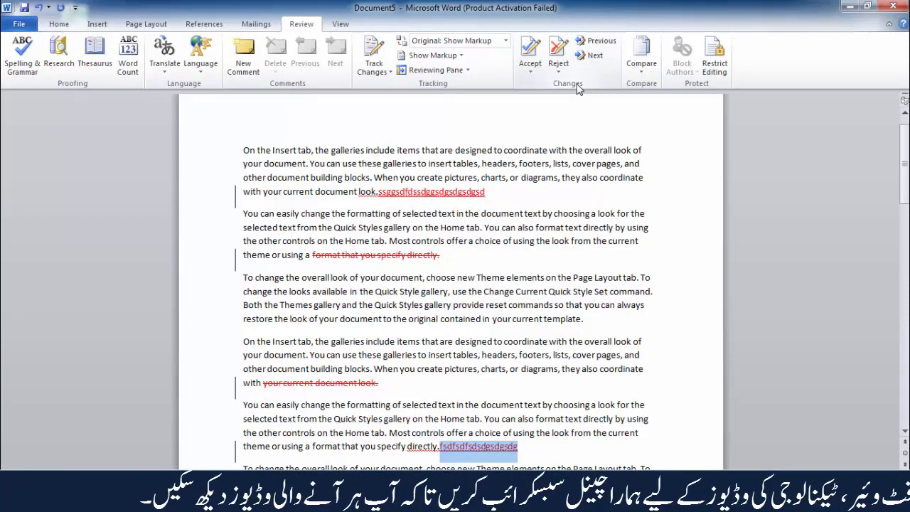
pyautogui.scroll(1, 451, 228)
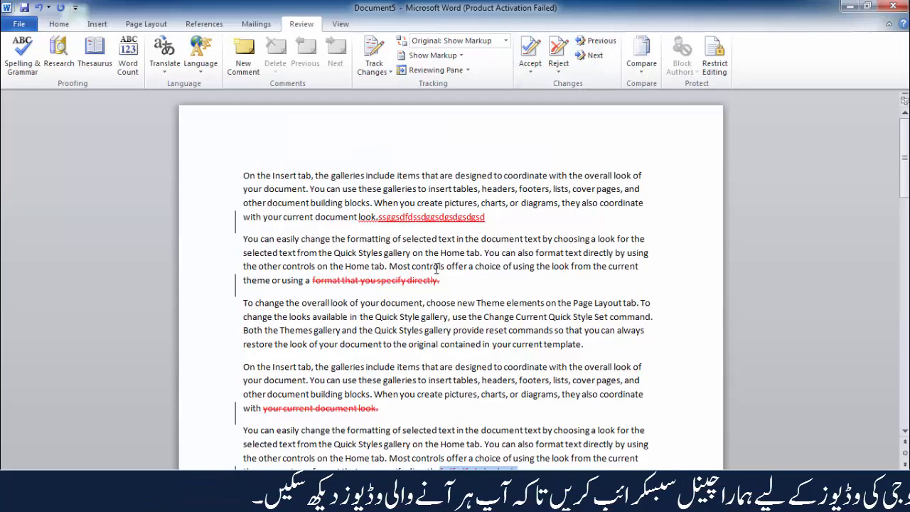
pyautogui.scroll(-1, 436, 269)
pyautogui.scroll(1, 436, 269)
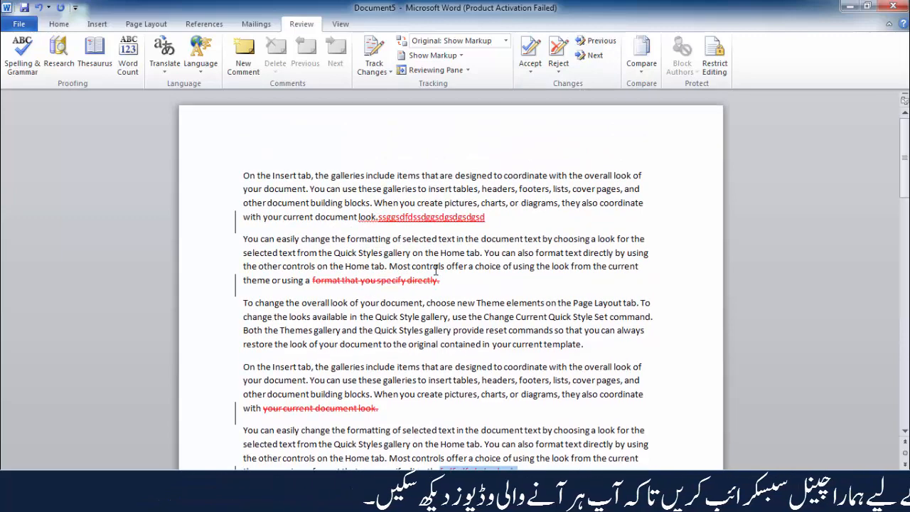
# Step: Start a comparison of two document versions and choose the blank_CV_template_Microsoft_Word document as the original
pyautogui.click(649, 76)
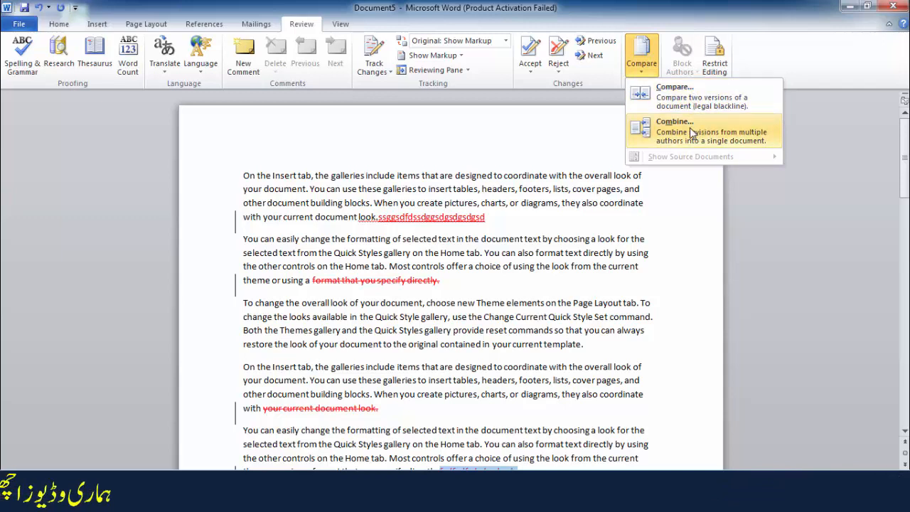
pyautogui.click(674, 96)
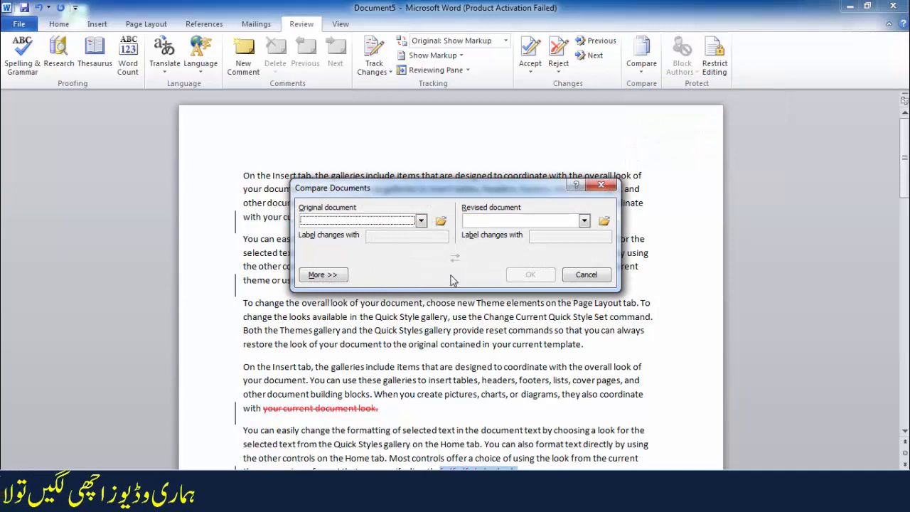
pyautogui.click(421, 221)
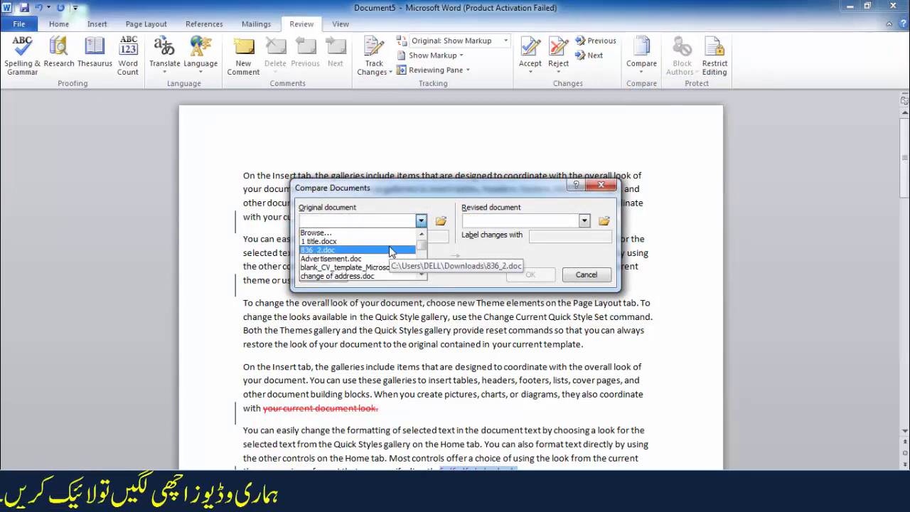
pyautogui.scroll(-1, 372, 266)
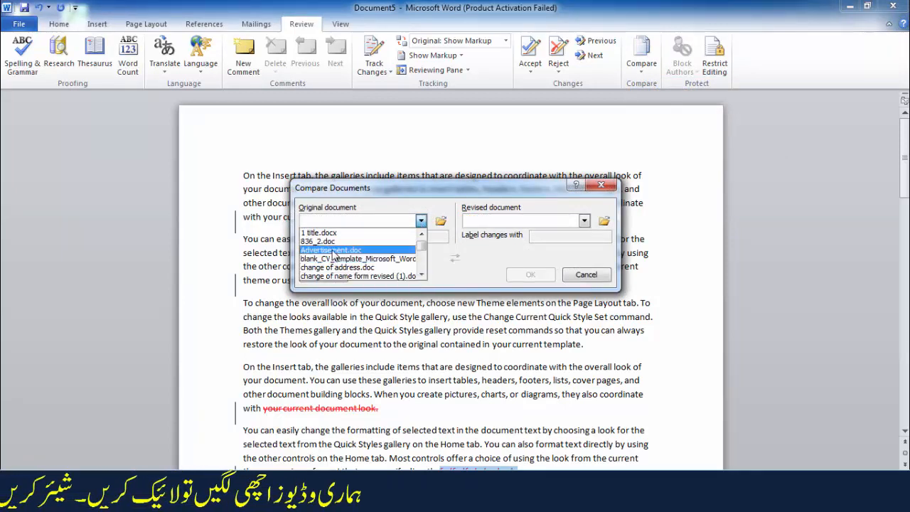
pyautogui.click(428, 243)
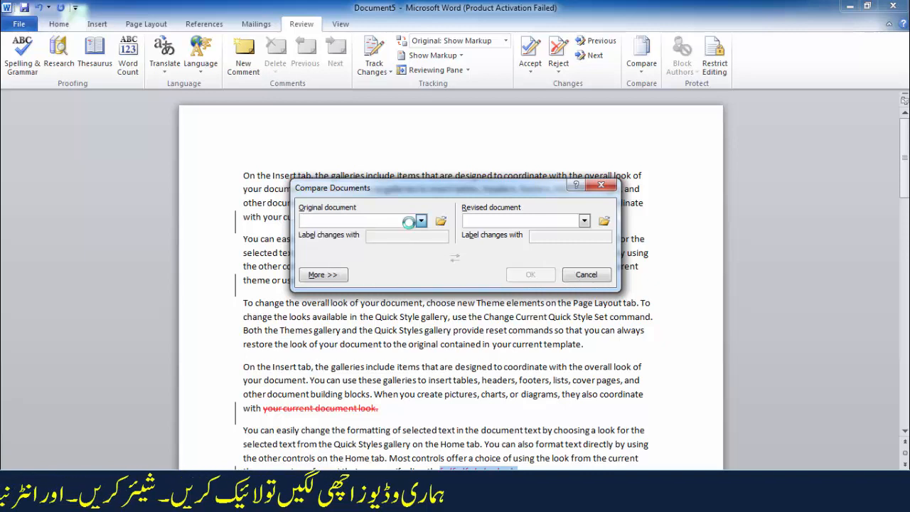
pyautogui.click(423, 220)
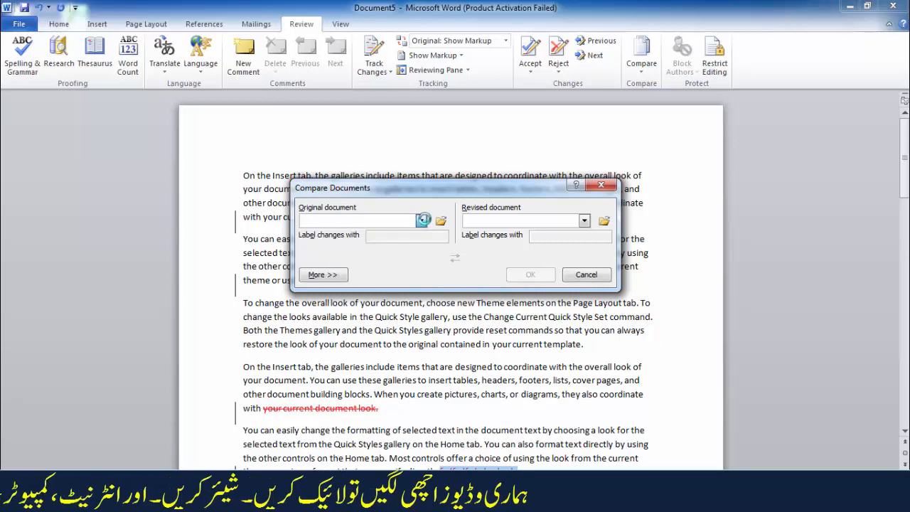
pyautogui.click(422, 220)
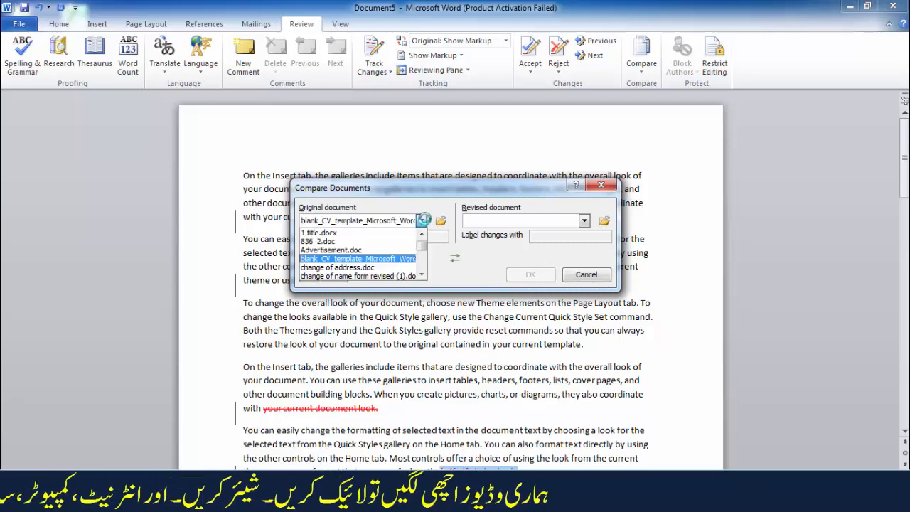
# Step: Choose Document5 as the revised document for the comparison
pyautogui.click(584, 221)
pyautogui.click(584, 221)
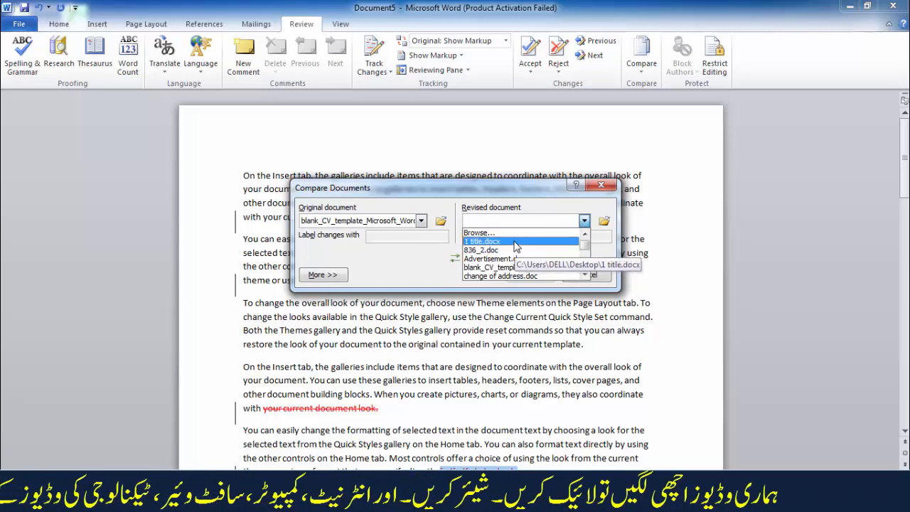
pyautogui.click(518, 242)
pyautogui.click(448, 284)
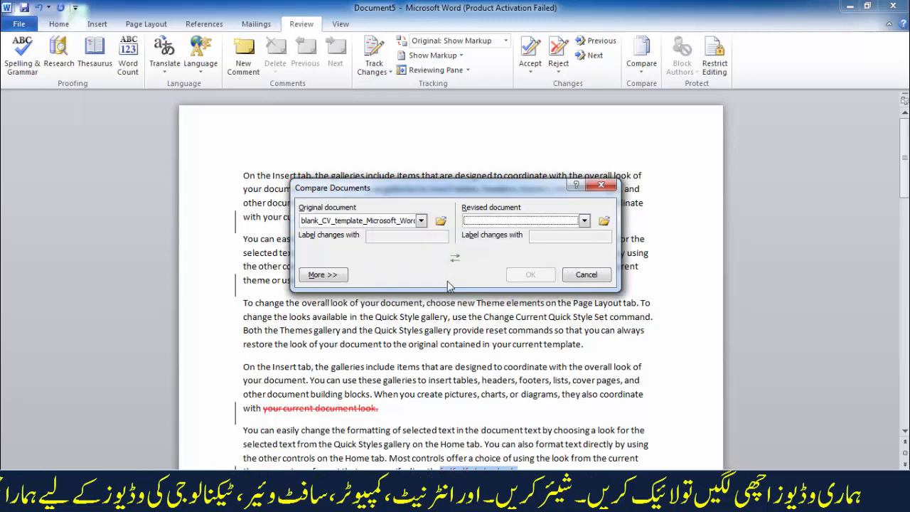
pyautogui.click(584, 222)
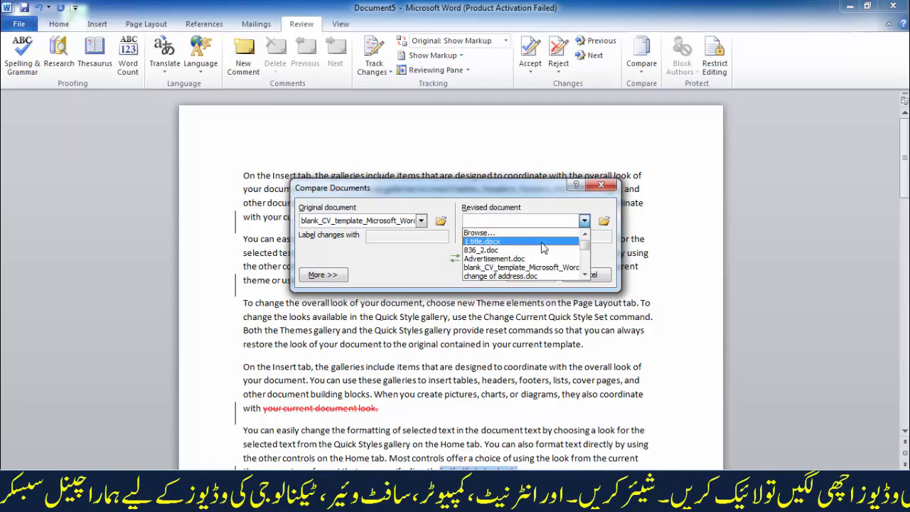
pyautogui.scroll(-3, 523, 261)
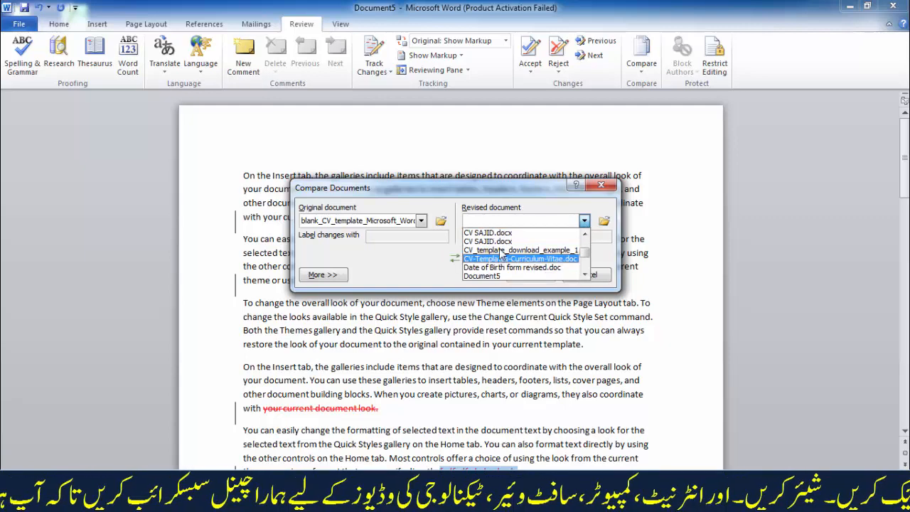
pyautogui.scroll(-1, 504, 261)
pyautogui.click(505, 260)
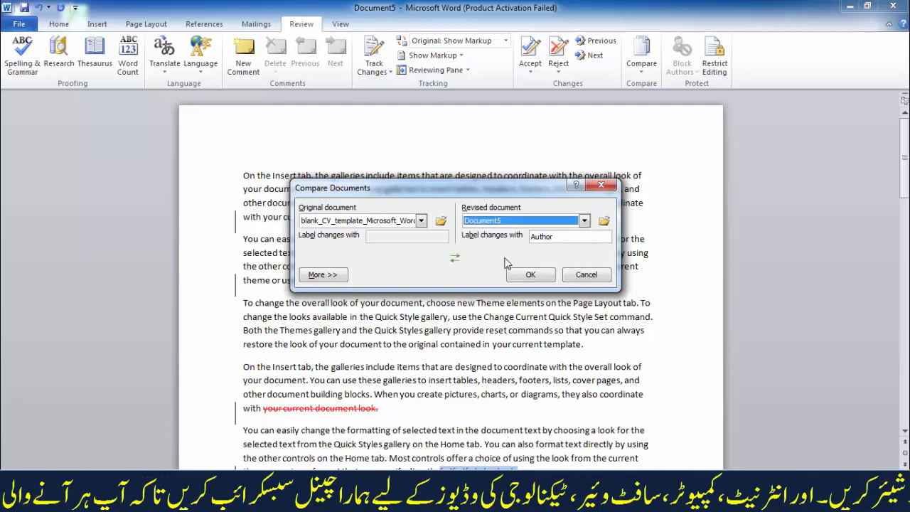
# Step: Run the comparison with tracked changes treated as accepted, look over the compared document, and close the result
pyautogui.click(533, 276)
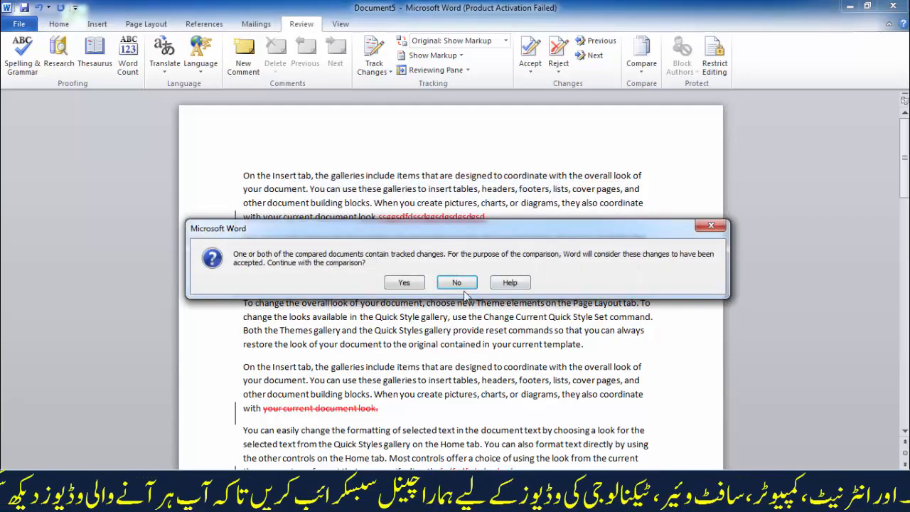
pyautogui.click(419, 282)
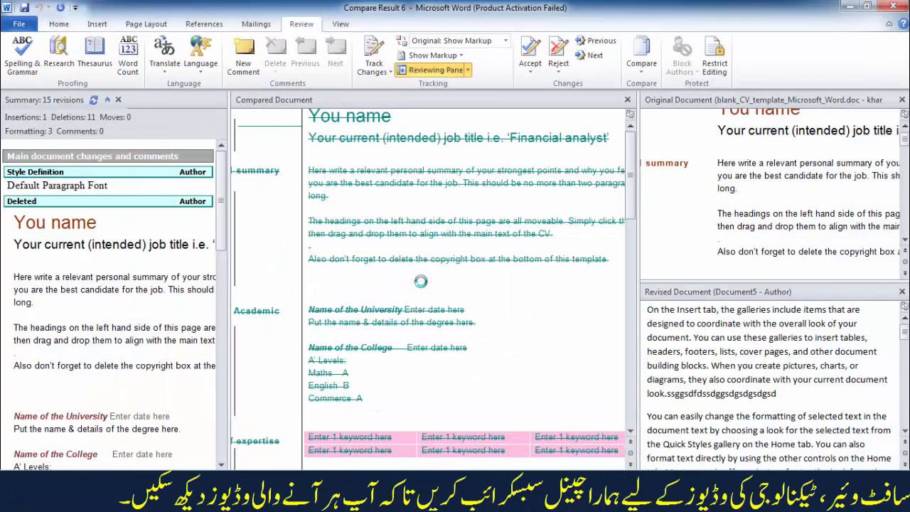
pyautogui.scroll(-5, 421, 282)
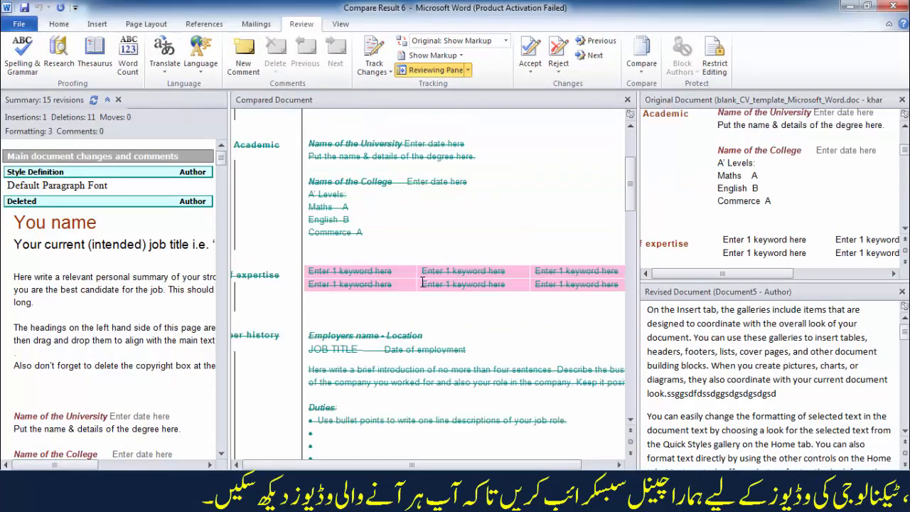
pyautogui.scroll(4, 422, 283)
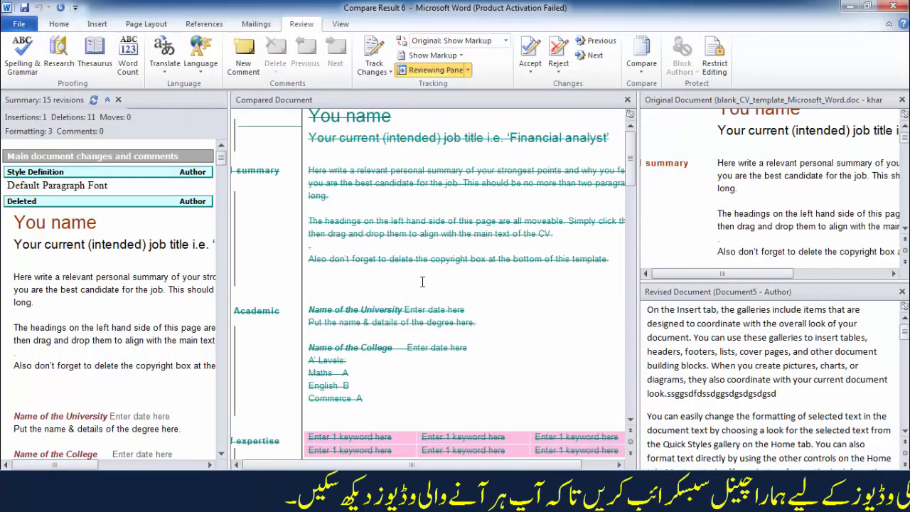
pyautogui.click(894, 7)
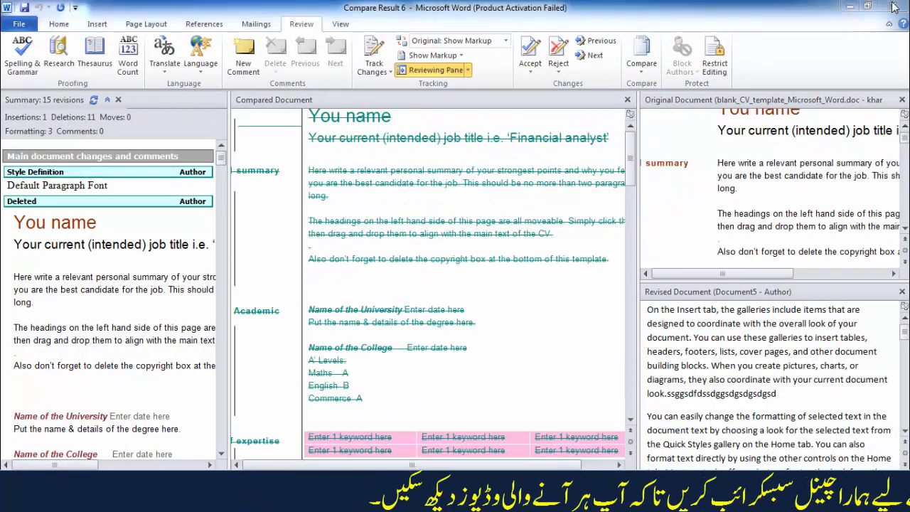
pyautogui.click(468, 268)
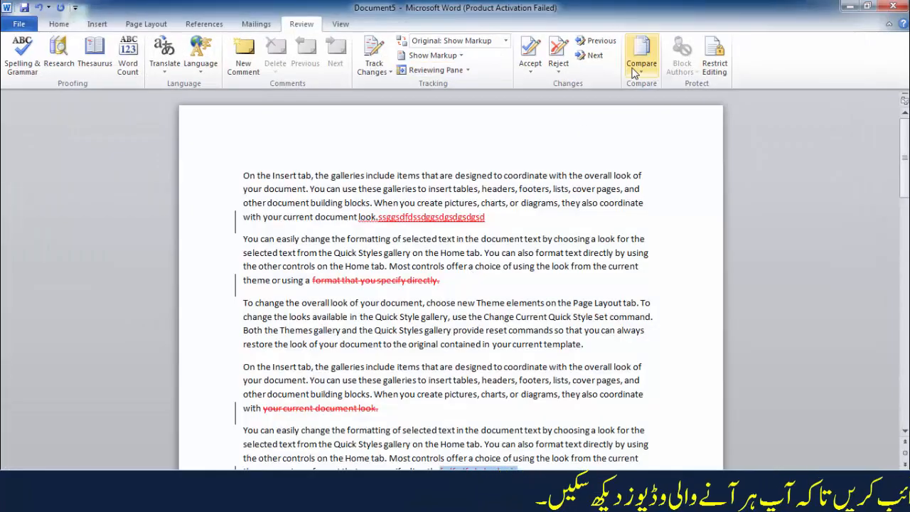
# Step: Look over the document and delete pieces of text in the first, third and fourth paragraphs as an unrestricted editing demo
pyautogui.scroll(-2, 578, 188)
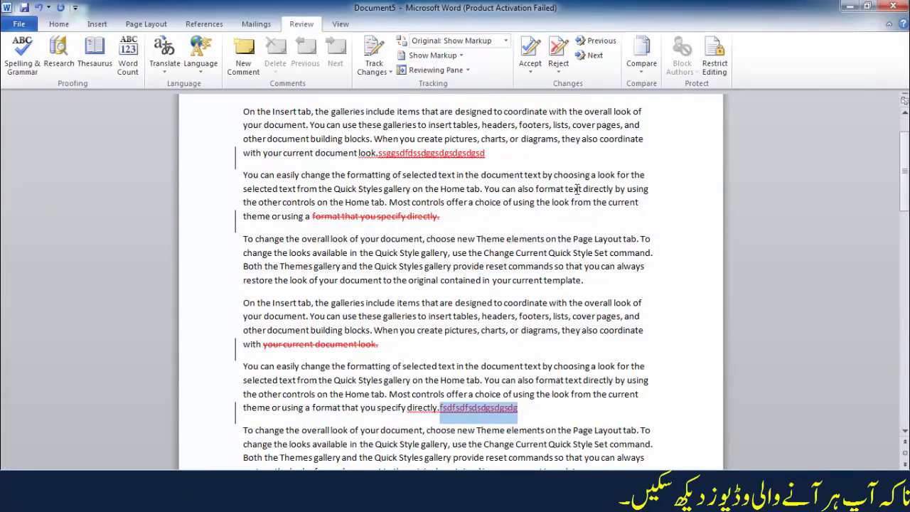
pyautogui.scroll(2, 577, 188)
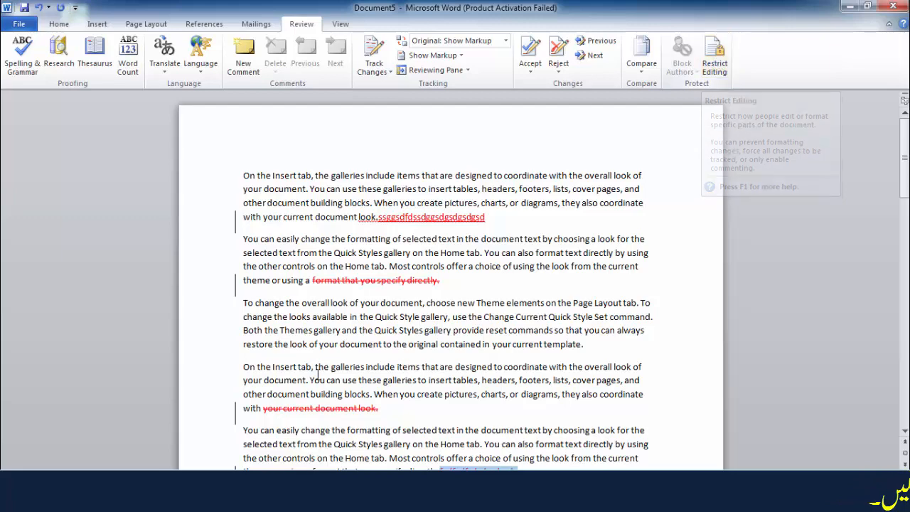
pyautogui.scroll(-4, 376, 347)
pyautogui.scroll(1, 375, 347)
pyautogui.click(452, 286)
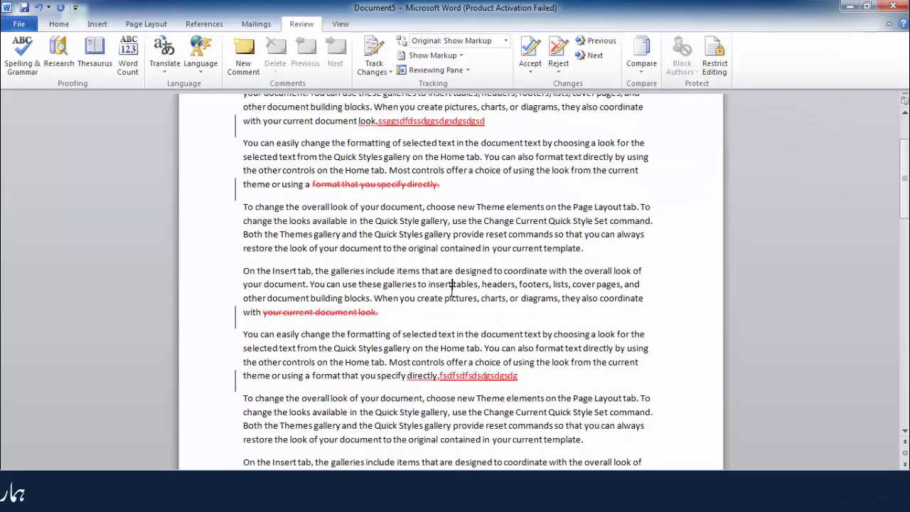
pyautogui.scroll(-3, 452, 292)
pyautogui.scroll(4, 453, 292)
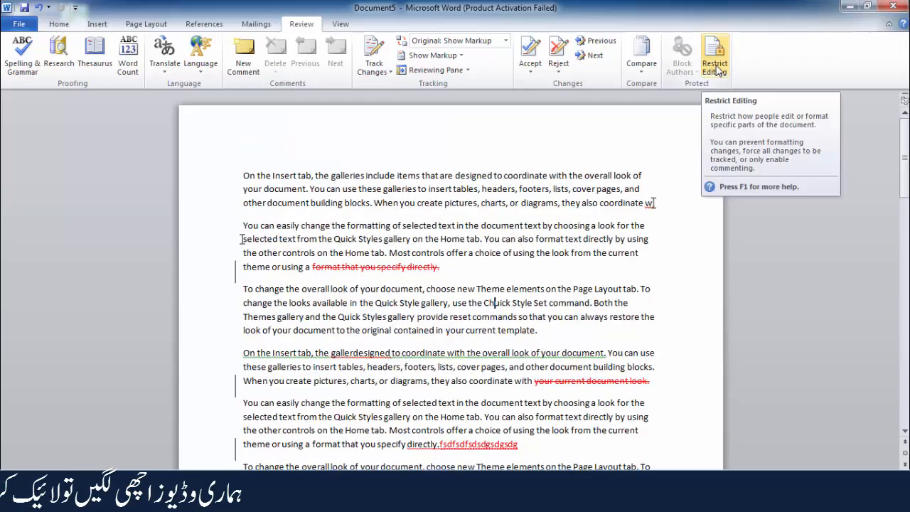
# Step: Set up restrictions that limit formatting to selected styles and editing to No changes (Read only), with an exception for Everyone
pyautogui.click(716, 64)
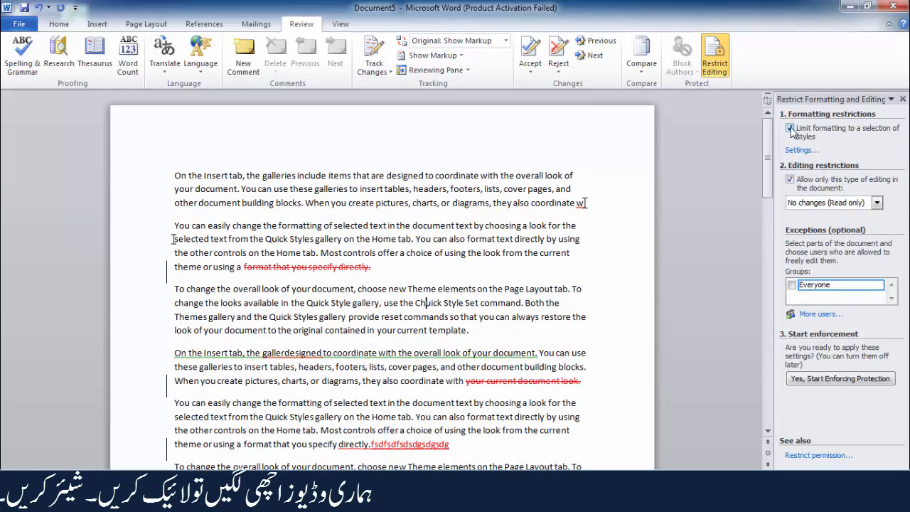
pyautogui.click(790, 180)
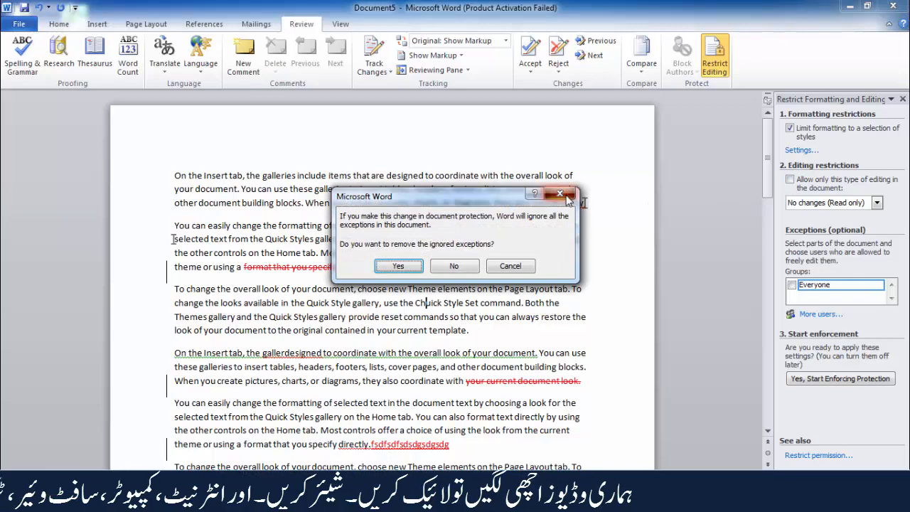
pyautogui.click(560, 194)
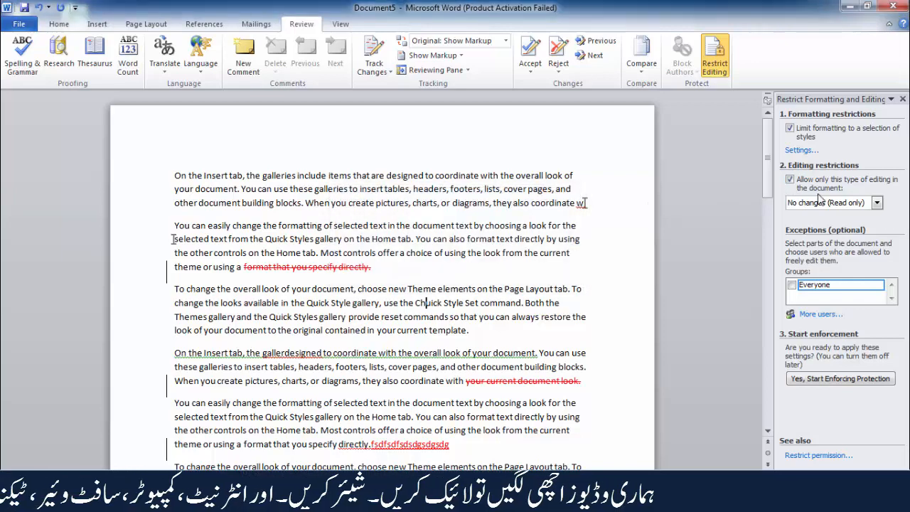
pyautogui.click(792, 285)
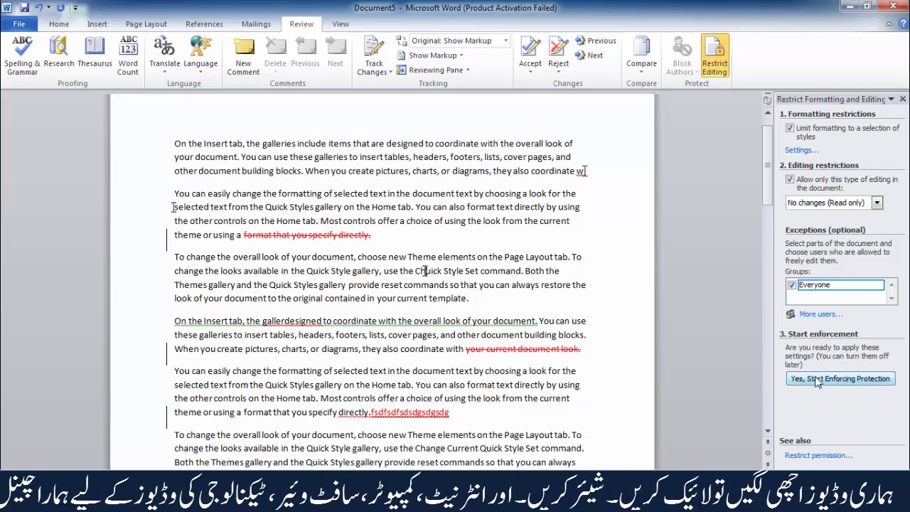
# Step: Start enforcing the protection, entering and confirming a protection password
pyautogui.click(818, 380)
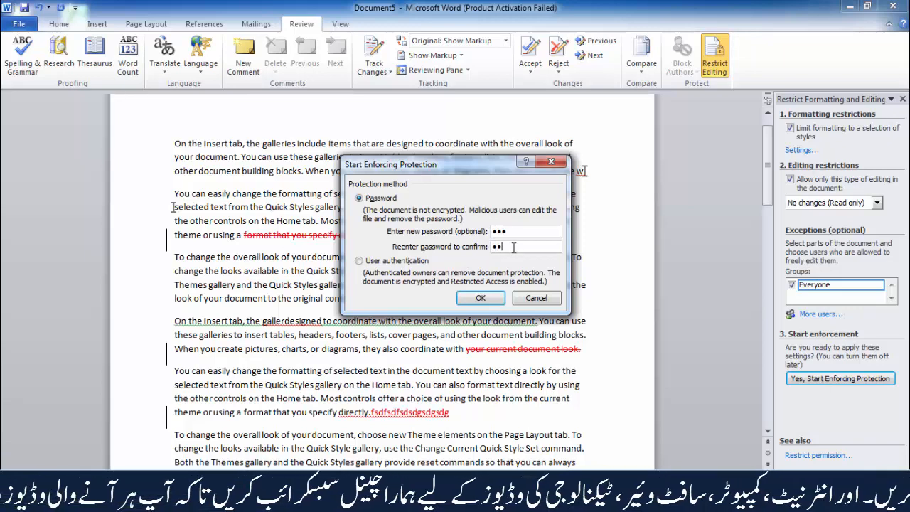
pyautogui.click(480, 299)
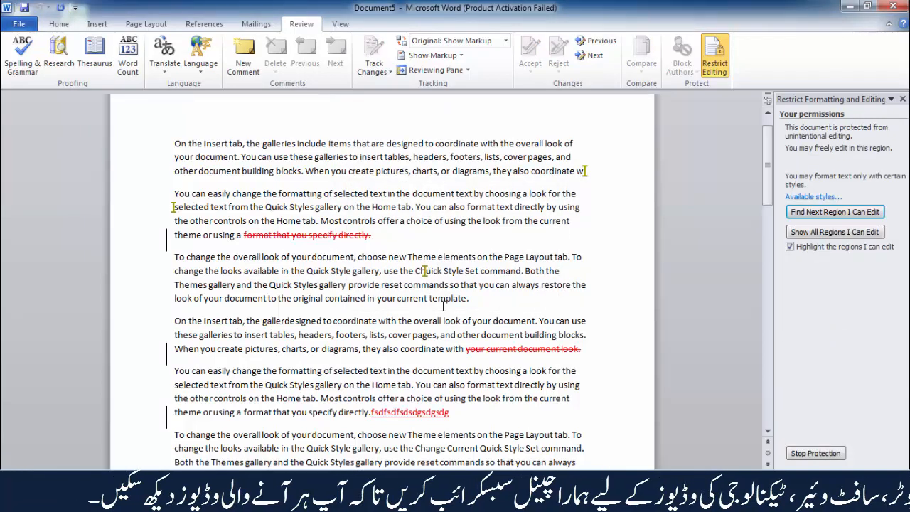
# Step: Test the protection by selecting and trying to edit text in the third paragraph, and look over the document
pyautogui.click(503, 309)
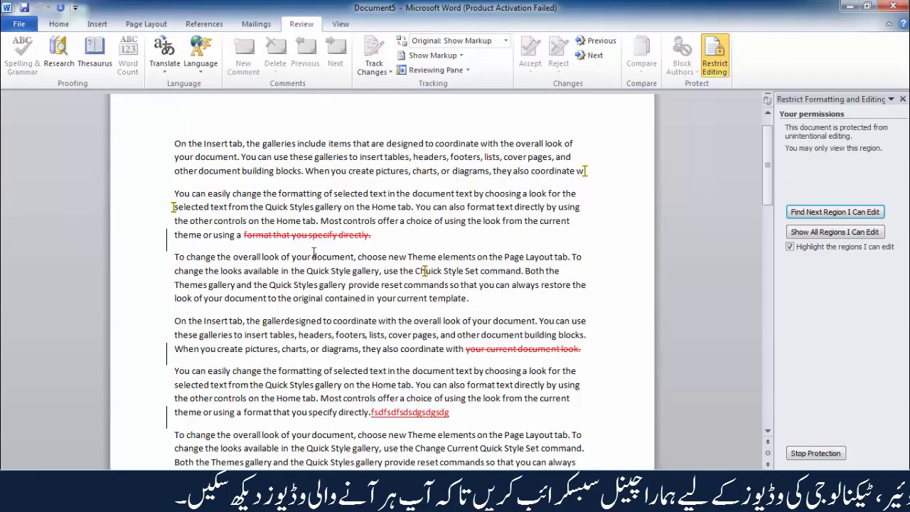
pyautogui.moveTo(287, 247); pyautogui.dragTo(298, 273)
pyautogui.click(352, 296)
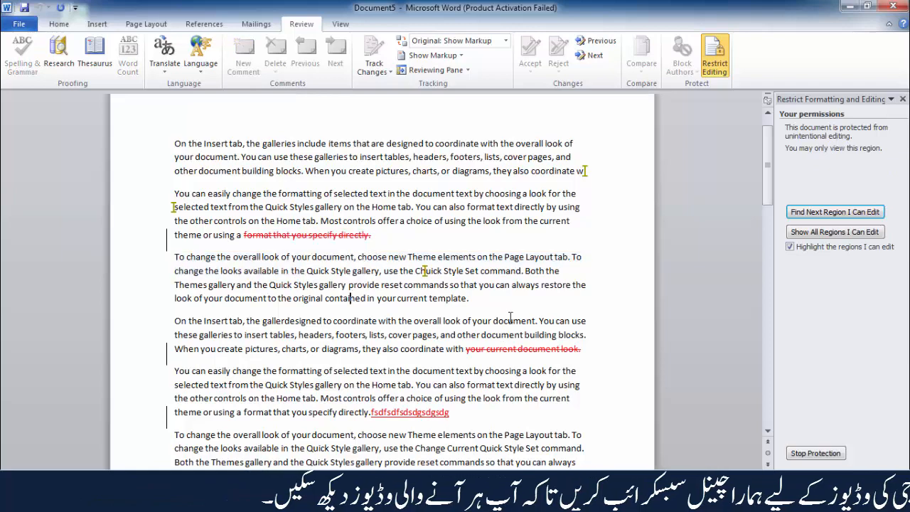
pyautogui.scroll(-1, 472, 307)
pyautogui.scroll(-1, 470, 311)
pyautogui.scroll(2, 470, 311)
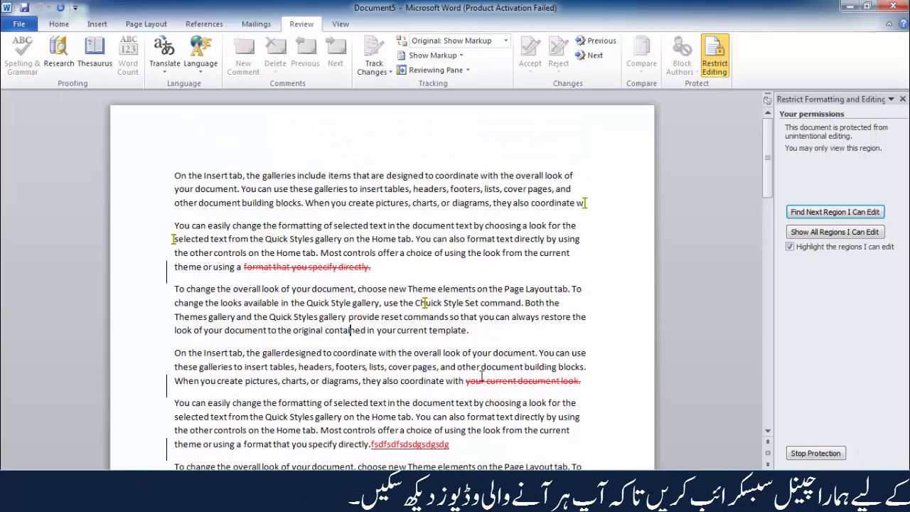
# Step: Try to edit the words "contained in your current template" in the third paragraph, and check the paragraph below it
pyautogui.click(472, 330)
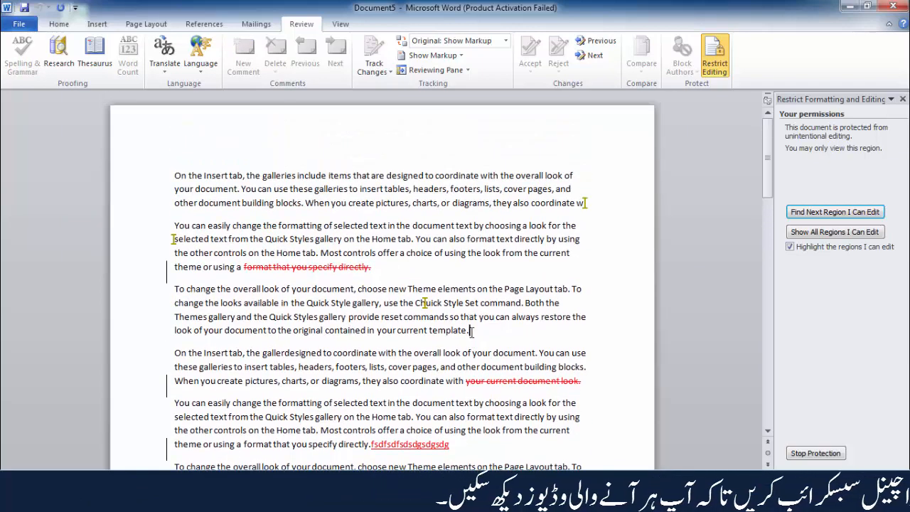
pyautogui.moveTo(471, 331); pyautogui.dragTo(353, 335)
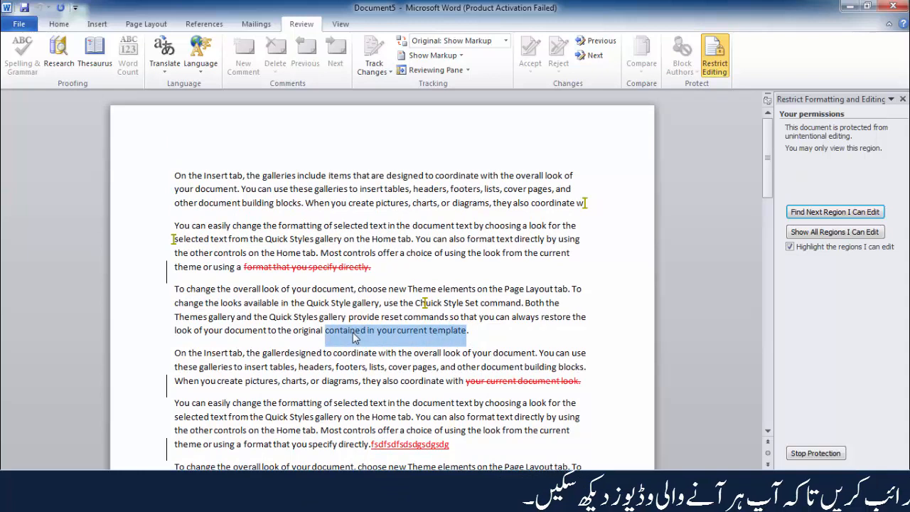
pyautogui.click(346, 355)
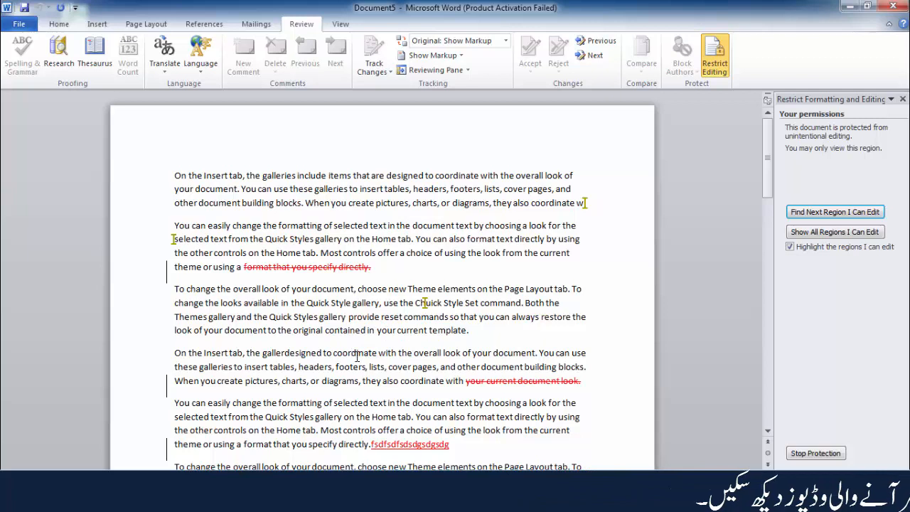
pyautogui.click(413, 367)
pyautogui.scroll(-2, 409, 313)
pyautogui.scroll(-1, 409, 312)
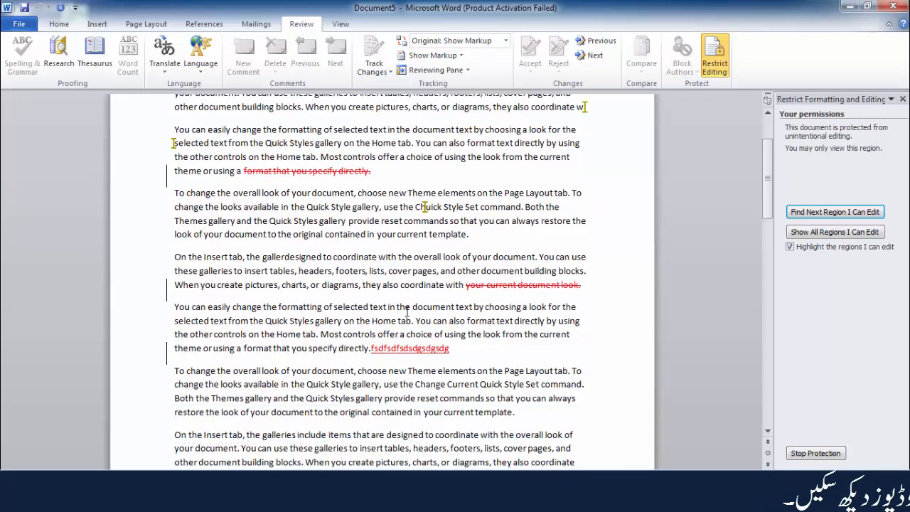
# Step: Place the cursor in the sixth paragraph of the protected document, look it over, and stop the protection by entering the protection password
pyautogui.scroll(-2, 408, 311)
pyautogui.click(436, 355)
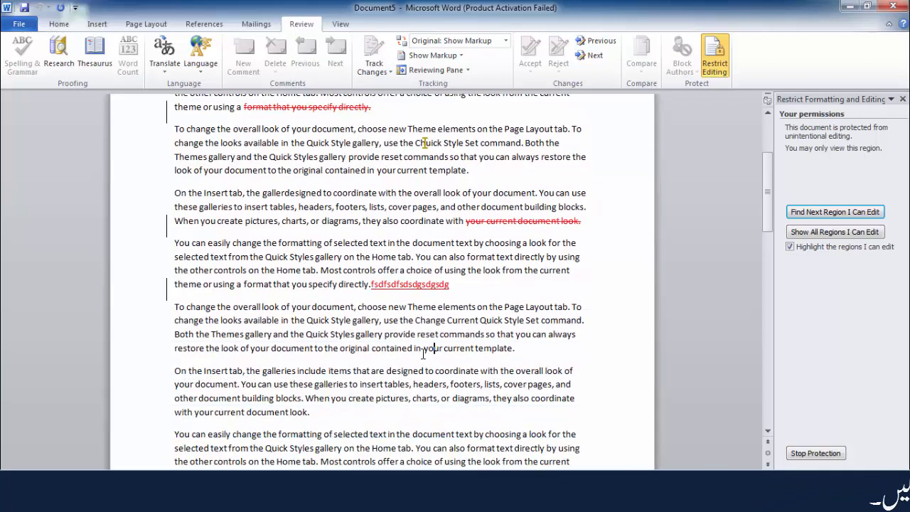
pyautogui.scroll(-2, 389, 342)
pyautogui.scroll(6, 395, 325)
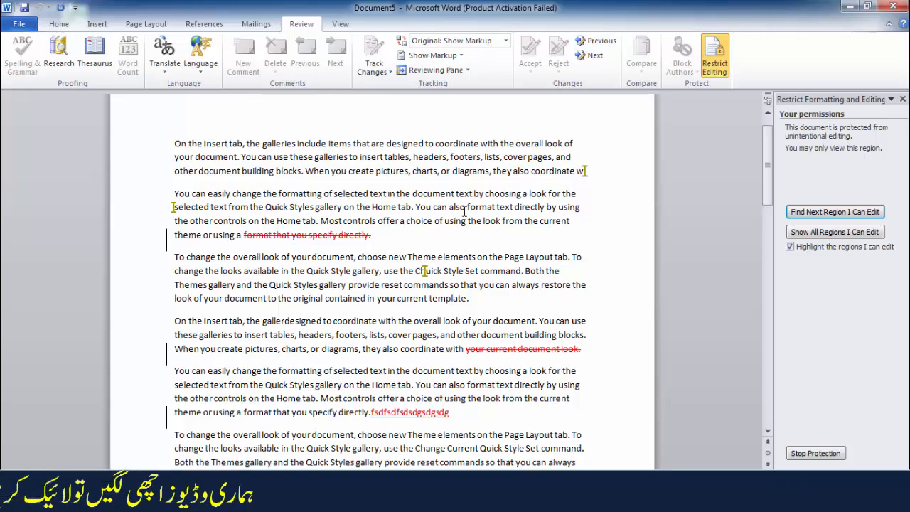
pyautogui.scroll(-1, 415, 308)
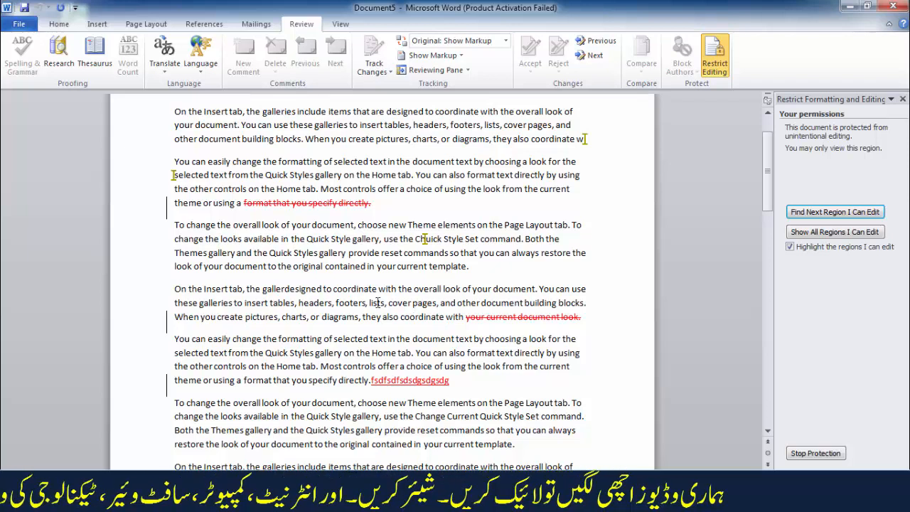
pyautogui.click(815, 458)
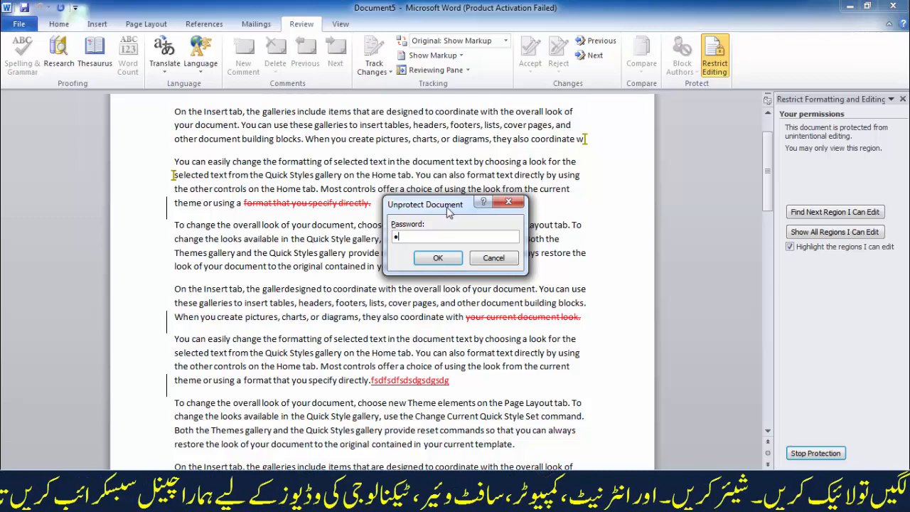
pyautogui.click(438, 258)
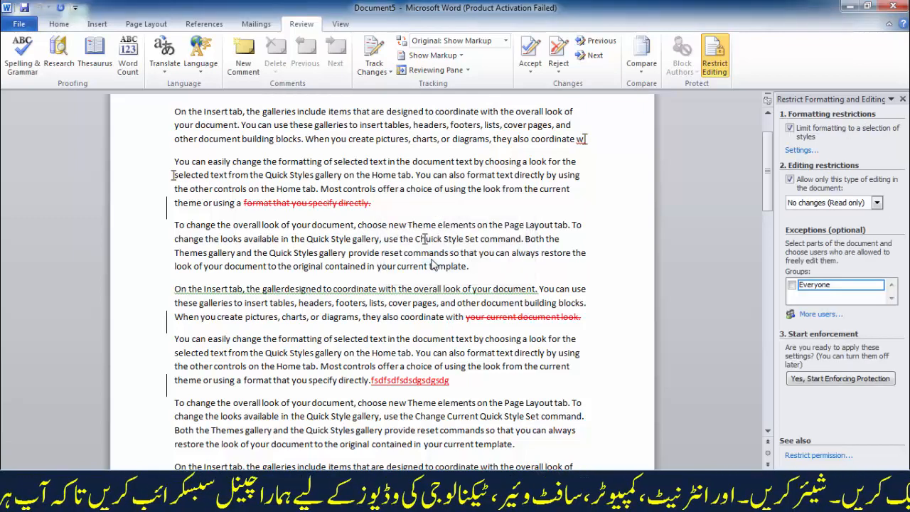
# Step: Insert "fgdfgdfg" inside the word "so" in the third paragraph and "gdfgdf" after "document" in the fifth paragraph
pyautogui.scroll(2, 428, 260)
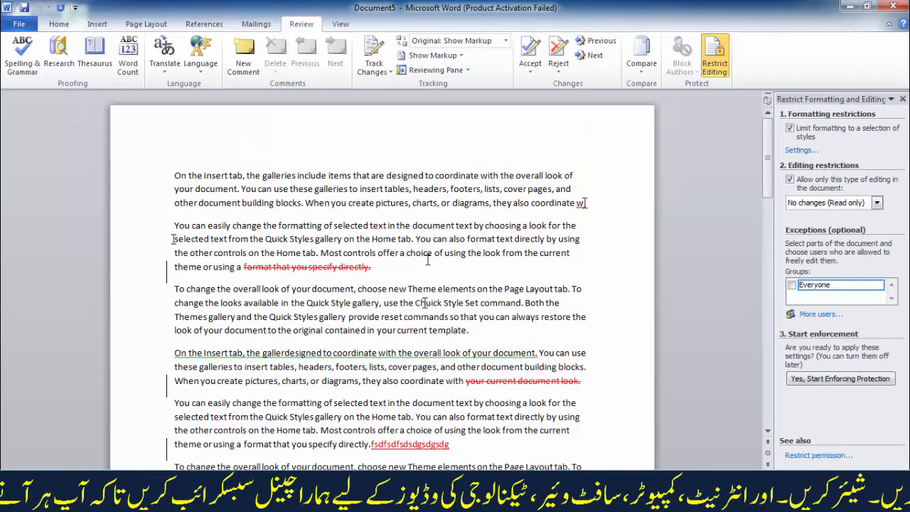
pyautogui.click(456, 317)
pyautogui.write('fgdfgdfg')
pyautogui.scroll(-3, 456, 318)
pyautogui.click(456, 310)
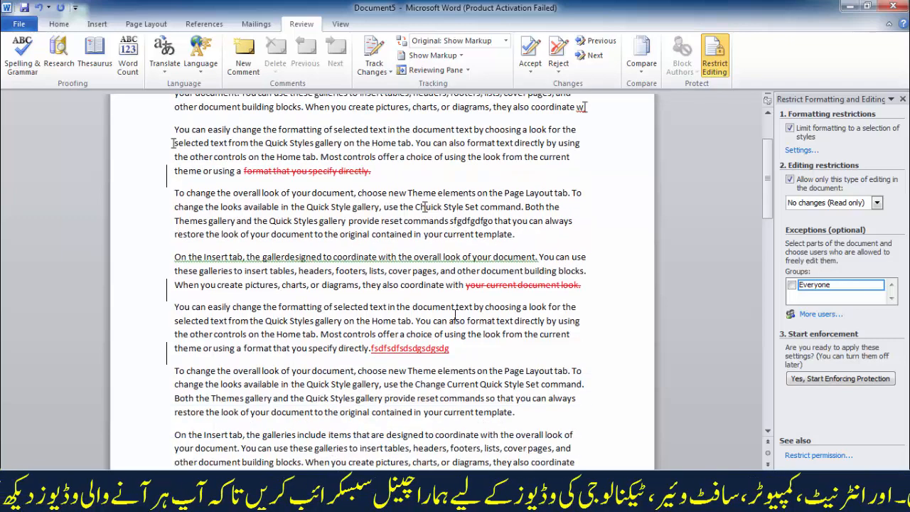
pyautogui.write('gdfgdf')
# Step: Delete the words "contained in your current template." from the end of the sixth paragraph
pyautogui.scroll(-3, 455, 314)
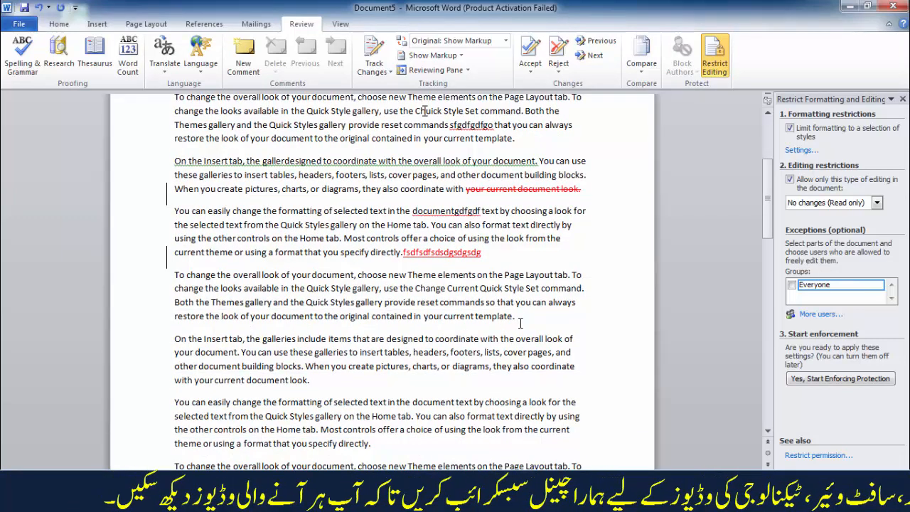
pyautogui.press('BackSpace')
pyautogui.press('BackSpace')
pyautogui.press('BackSpace')
pyautogui.press('BackSpace')
pyautogui.press('BackSpace')
pyautogui.press('BackSpace')
pyautogui.press('BackSpace')
pyautogui.press('BackSpace')
pyautogui.press('BackSpace')
pyautogui.press('BackSpace')
pyautogui.press('BackSpace')
pyautogui.press('BackSpace')
pyautogui.press('BackSpace')
pyautogui.press('BackSpace')
pyautogui.press('BackSpace')
pyautogui.press('BackSpace')
pyautogui.press('BackSpace')
pyautogui.press('BackSpace')
pyautogui.press('BackSpace')
pyautogui.press('BackSpace')
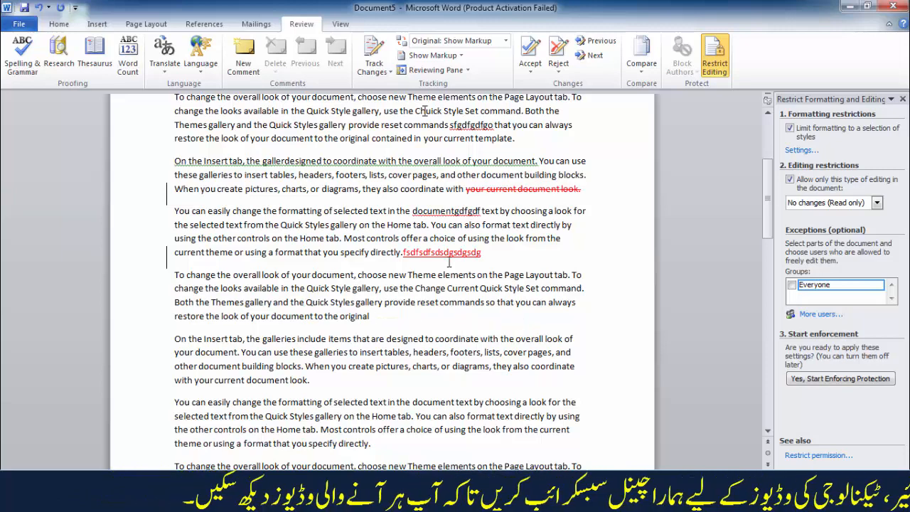
# Step: Look over the edited document, close the Restrict Formatting and Editing pane, and return to the start of the document
pyautogui.scroll(1, 396, 245)
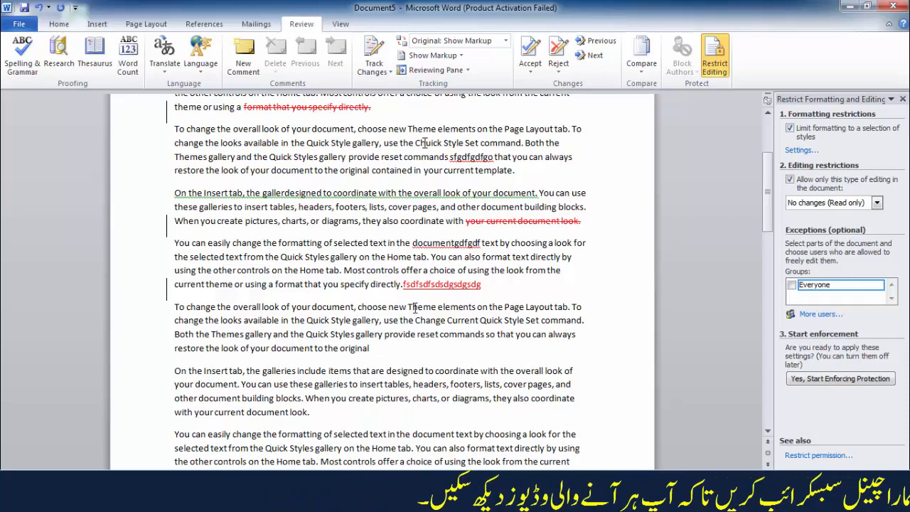
pyautogui.scroll(-3, 415, 307)
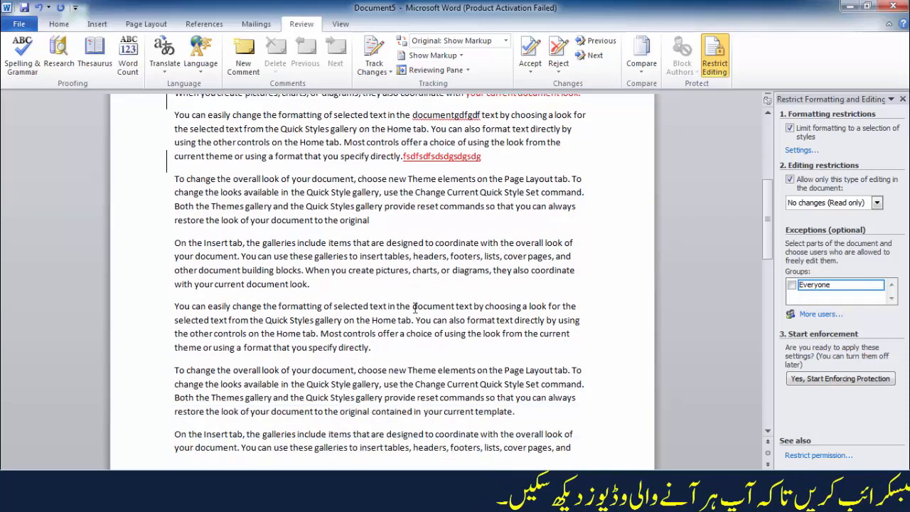
pyautogui.scroll(-2, 458, 299)
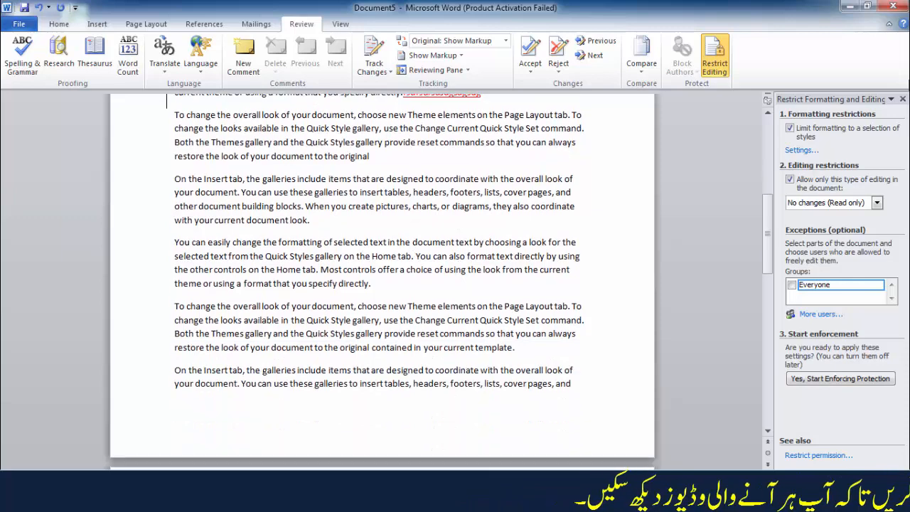
pyautogui.click(903, 99)
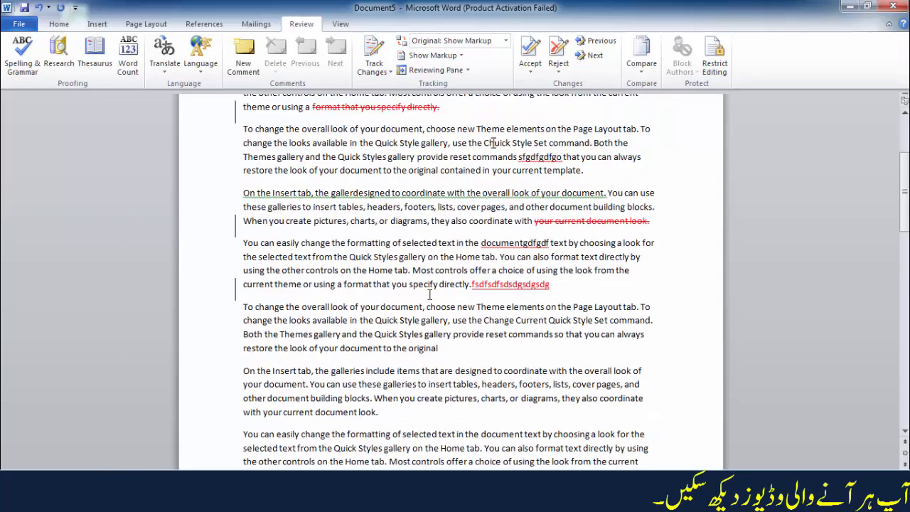
pyautogui.scroll(4, 430, 294)
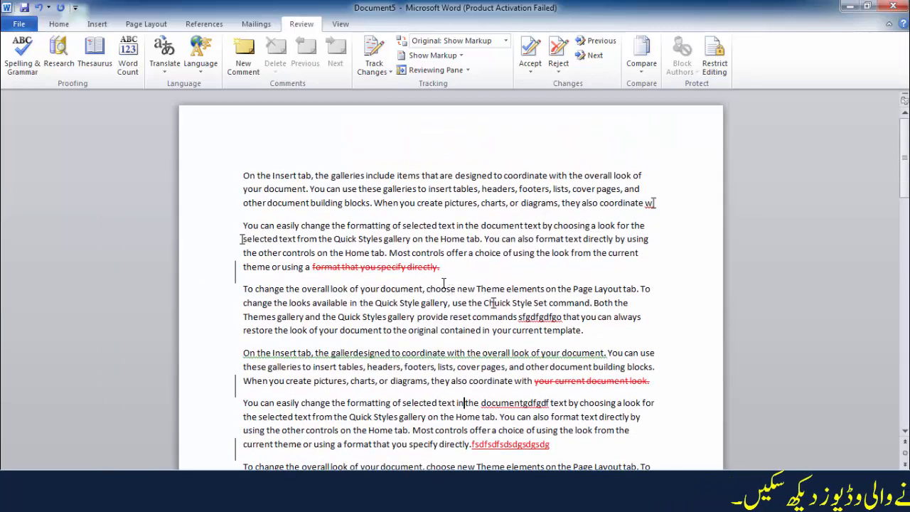